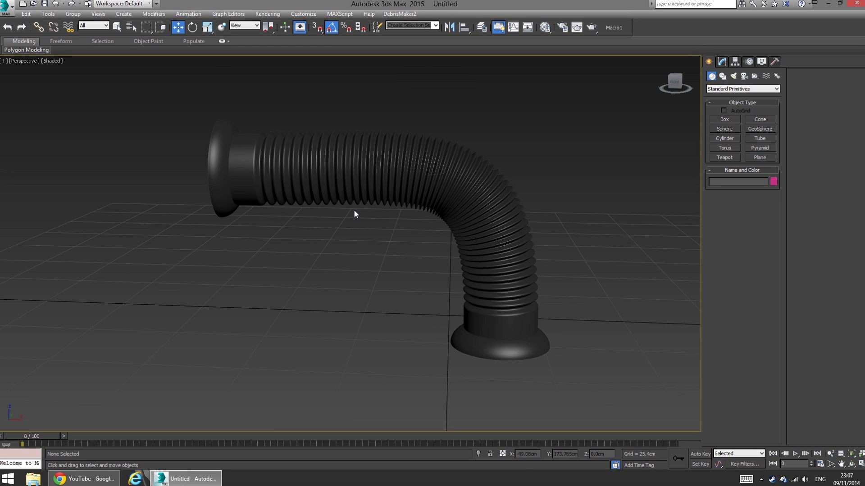
# Step: Select the end cap at the hose's free end, then move and rotate it to face downward so the hose arches
pyautogui.moveTo(276, 212)
pyautogui.keyDown('alt'); pyautogui.mouseDown(button='middle')
pyautogui.moveTo(315, 215)
pyautogui.moveTo(270, 223)
pyautogui.mouseUp(button='middle'); pyautogui.keyUp('alt')
pyautogui.click(214, 138)
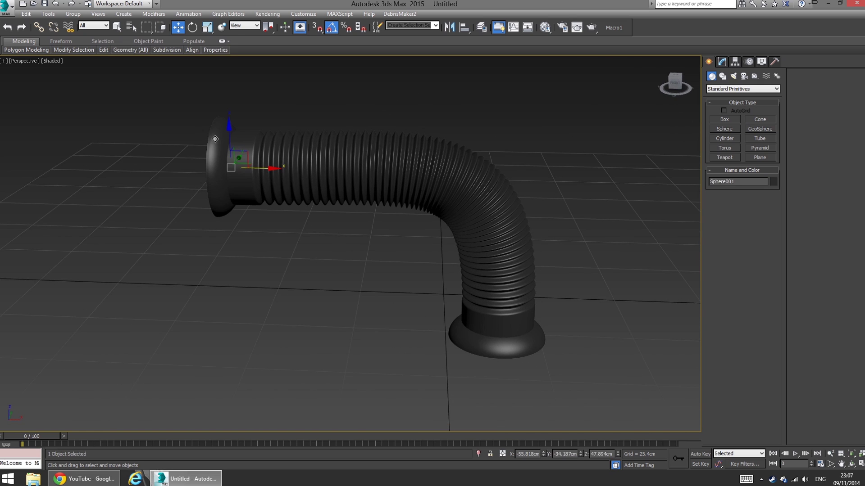
pyautogui.keyDown('alt'); pyautogui.moveTo(231, 162); pyautogui.dragTo(261, 206, button='middle'); pyautogui.keyUp('alt')
pyautogui.moveTo(261, 206); pyautogui.dragTo(180, 145)
pyautogui.press('e')
pyautogui.press('w')
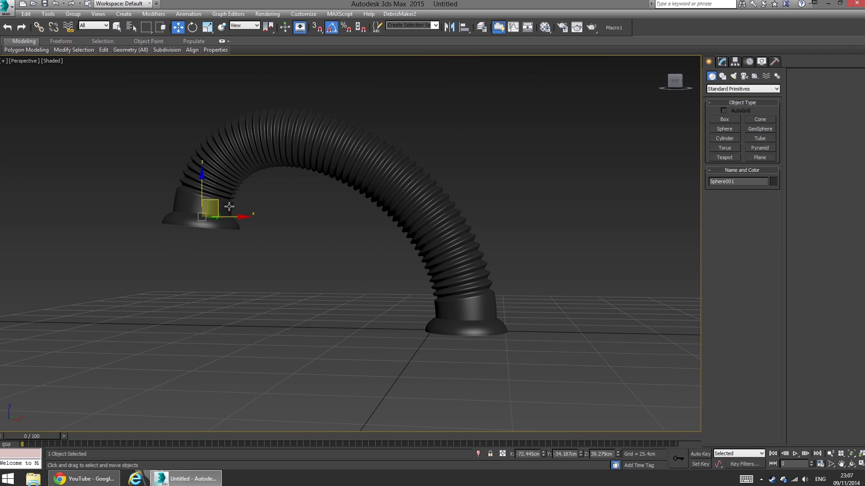
# Step: Move and rotate the free end cap until it faces upward, bending the hose into an S-curve
pyautogui.moveTo(229, 207); pyautogui.dragTo(83, 294)
pyautogui.keyDown('alt'); pyautogui.moveTo(83, 293); pyautogui.dragTo(202, 316, button='middle'); pyautogui.keyUp('alt')
pyautogui.moveTo(121, 314); pyautogui.dragTo(285, 160)
pyautogui.press('e')
pyautogui.moveTo(229, 165); pyautogui.dragTo(328, 108)
pyautogui.press('w')
pyautogui.moveTo(233, 174); pyautogui.dragTo(269, 85)
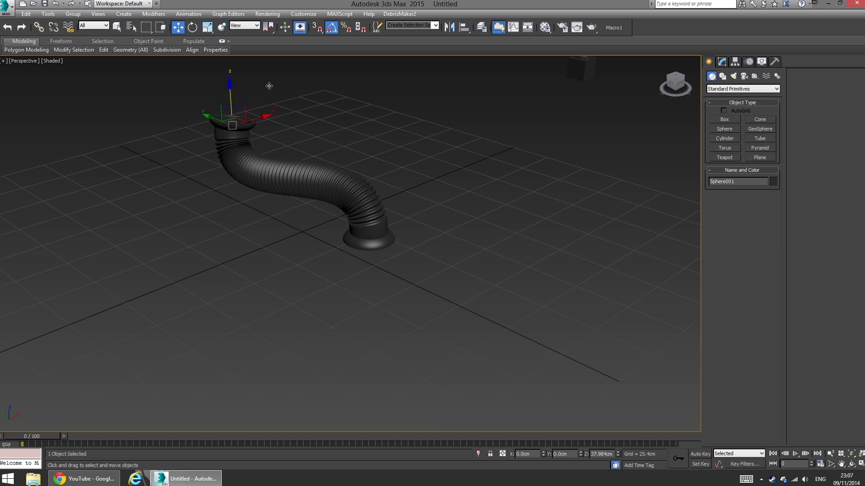
# Step: Rotate the free end cap to face sideways, reposition it to bend the hose, and undo the last move
pyautogui.keyDown('alt'); pyautogui.moveTo(392, 179); pyautogui.dragTo(413, 203, button='middle'); pyautogui.keyUp('alt')
pyautogui.press('e')
pyautogui.moveTo(413, 202); pyautogui.dragTo(434, 222)
pyautogui.keyDown('alt'); pyautogui.moveTo(434, 222); pyautogui.dragTo(372, 279, button='middle'); pyautogui.keyUp('alt')
pyautogui.press('w')
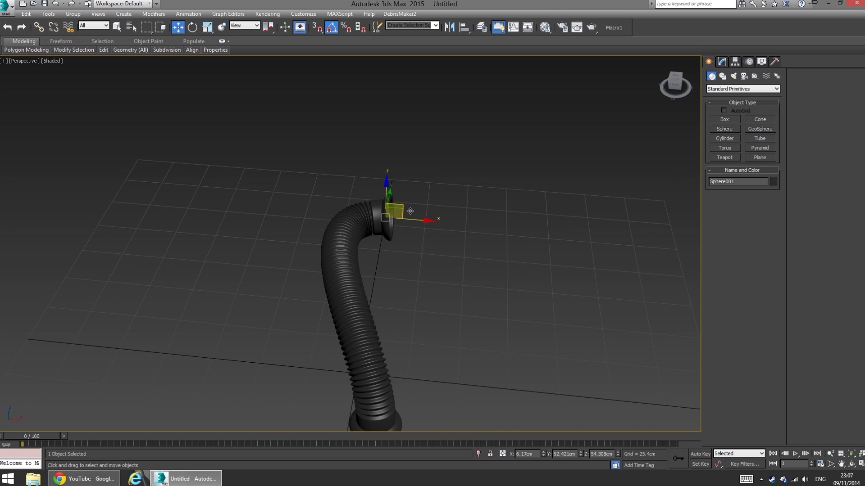
pyautogui.moveTo(410, 211); pyautogui.dragTo(446, 236)
pyautogui.keyDown('alt'); pyautogui.moveTo(445, 236); pyautogui.dragTo(447, 290, button='middle'); pyautogui.keyUp('alt')
pyautogui.moveTo(474, 227); pyautogui.dragTo(425, 240)
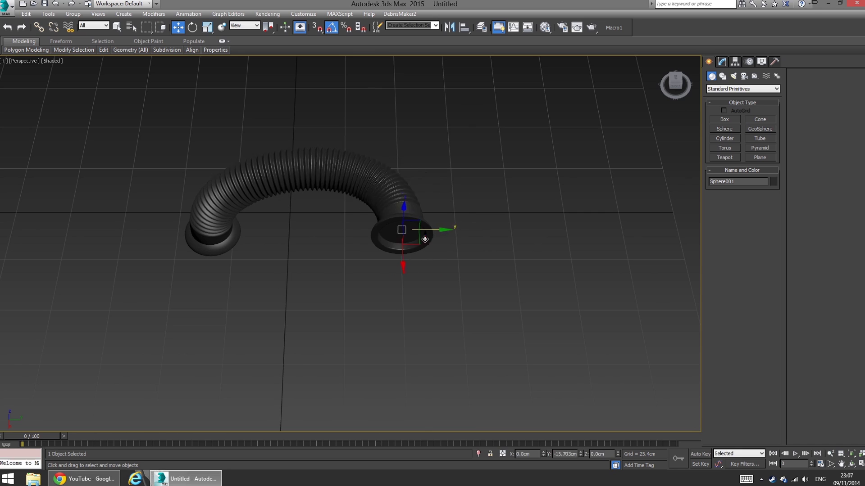
pyautogui.hotkey('ctrl', 'z')
# Step: Create a Hose extended primitive beside the black hose, about 23.7 cm in diameter and 102.4 cm high
pyautogui.keyDown('alt'); pyautogui.moveTo(351, 309); pyautogui.dragTo(395, 289, button='middle'); pyautogui.keyUp('alt')
pyautogui.scroll(-4, 455, 280)
pyautogui.moveTo(499, 301); pyautogui.dragTo(405, 261, button='middle')
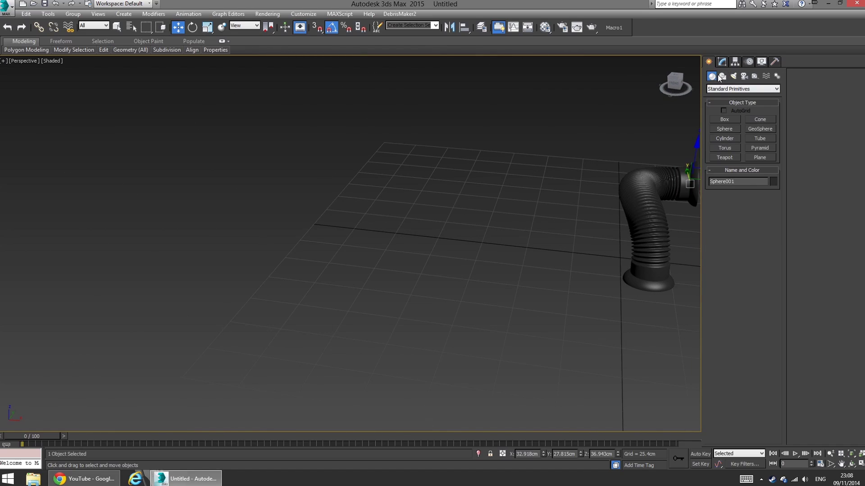
pyautogui.click(734, 89)
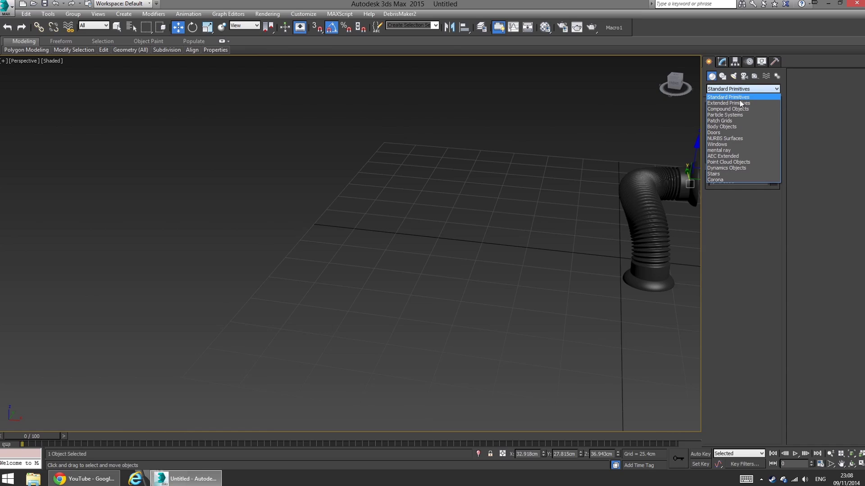
pyautogui.click(734, 104)
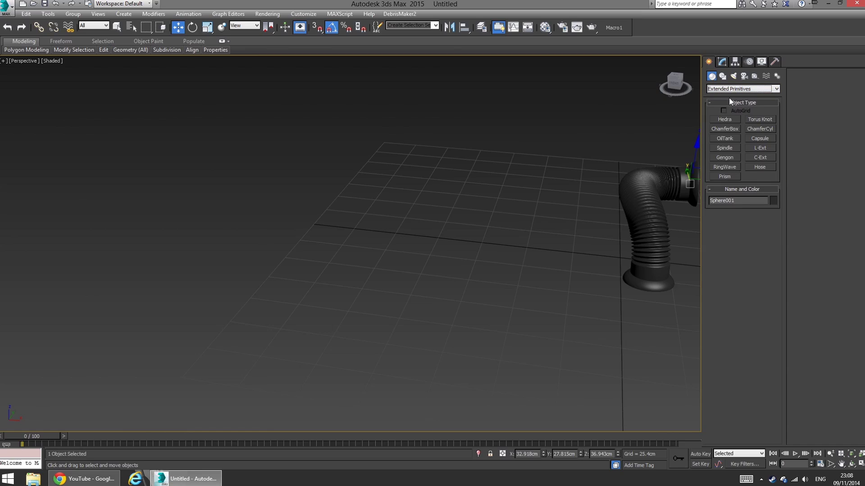
pyautogui.click(759, 167)
pyautogui.moveTo(386, 241); pyautogui.dragTo(403, 254)
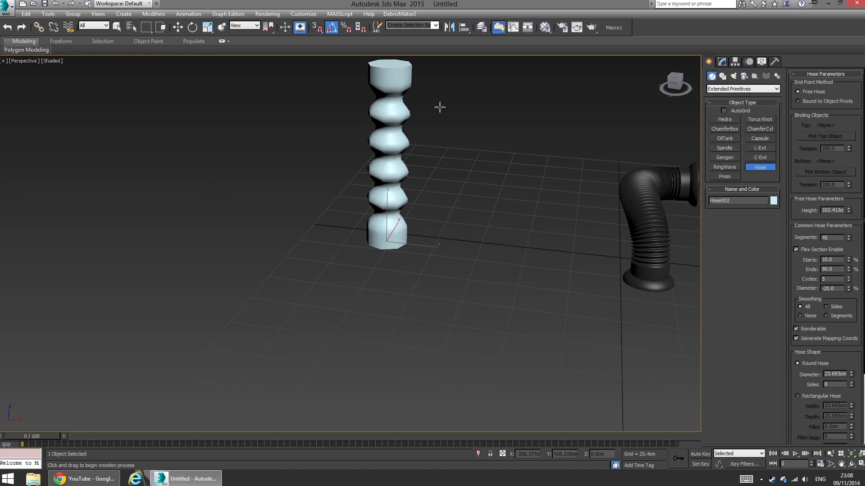
pyautogui.moveTo(439, 107); pyautogui.dragTo(402, 175, button='middle')
pyautogui.scroll(3, 465, 213)
pyautogui.moveTo(466, 214); pyautogui.dragTo(475, 241, button='middle')
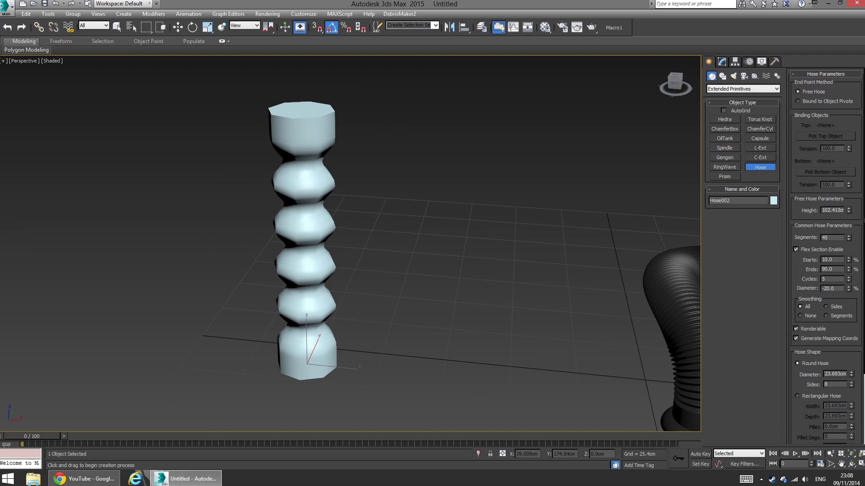
# Step: Examine the black hose's ribs and mesh density with edged faces displayed, and compare them with the new hose
pyautogui.moveTo(662, 319); pyautogui.dragTo(439, 330, button='middle')
pyautogui.scroll(5, 439, 330)
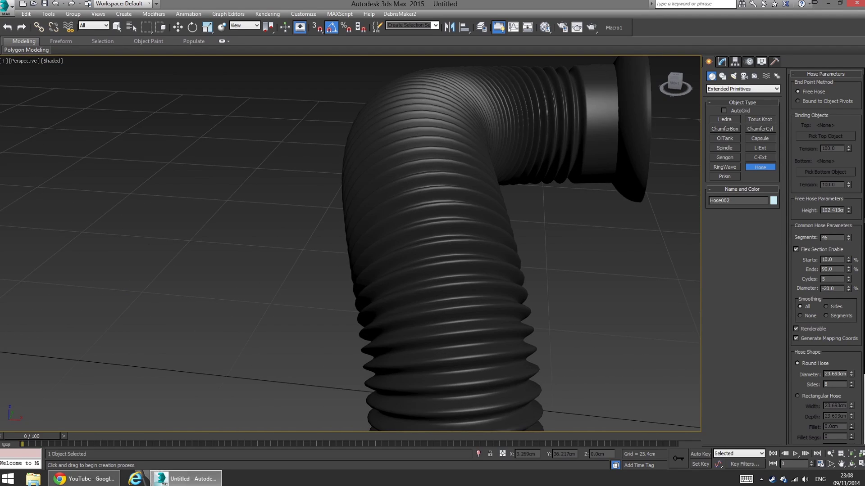
pyautogui.scroll(-5, 525, 332)
pyautogui.moveTo(525, 332); pyautogui.dragTo(674, 341, button='middle')
pyautogui.keyDown('alt'); pyautogui.moveTo(323, 244); pyautogui.dragTo(358, 245, button='middle'); pyautogui.keyUp('alt')
pyautogui.moveTo(529, 283)
pyautogui.mouseDown(button='middle')
pyautogui.moveTo(332, 287)
pyautogui.moveTo(479, 295)
pyautogui.mouseUp(button='middle')
pyautogui.scroll(4, 468, 286)
pyautogui.press('F4')
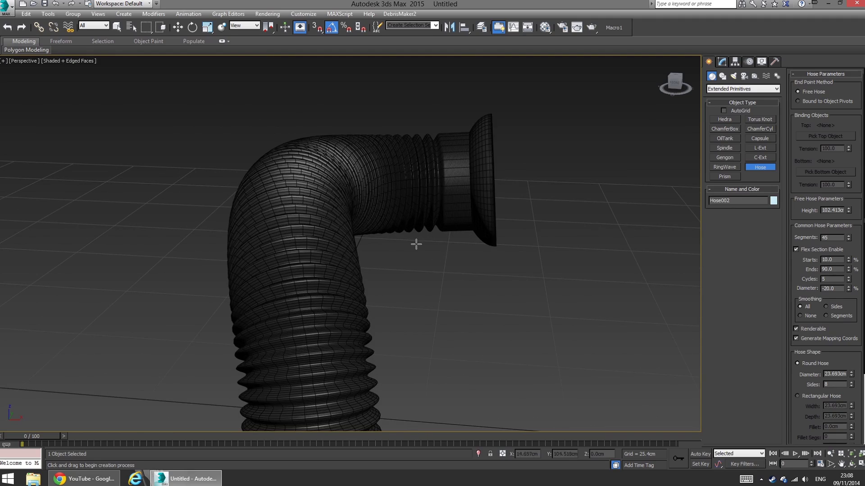
pyautogui.keyDown('alt'); pyautogui.moveTo(416, 244); pyautogui.dragTo(431, 180, button='middle'); pyautogui.keyUp('alt')
pyautogui.scroll(4, 430, 262)
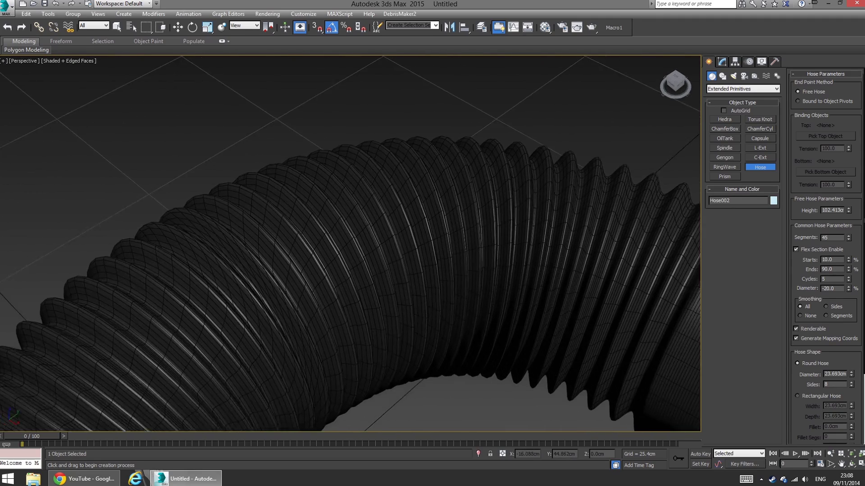
pyautogui.scroll(3, 419, 257)
pyautogui.scroll(-4, 419, 257)
pyautogui.scroll(-2, 419, 257)
pyautogui.moveTo(419, 257); pyautogui.dragTo(507, 147, button='middle')
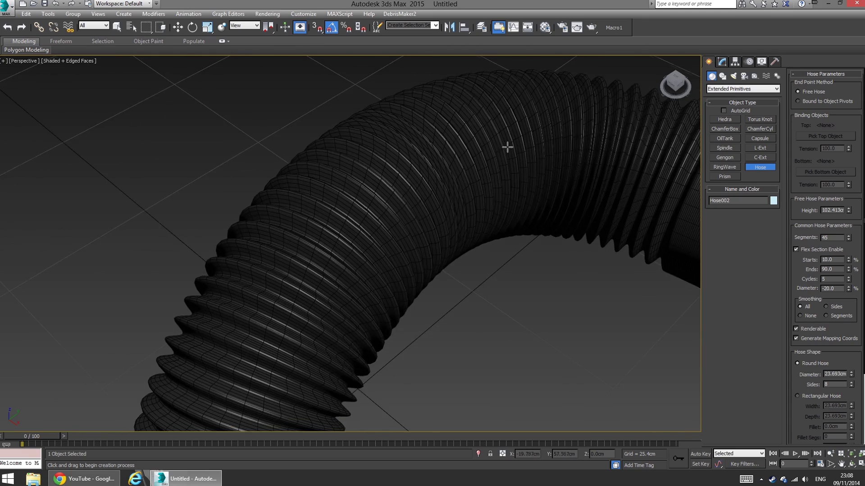
pyautogui.moveTo(383, 252); pyautogui.dragTo(519, 158, button='middle')
pyautogui.scroll(-3, 475, 242)
pyautogui.keyDown('alt'); pyautogui.moveTo(288, 270); pyautogui.dragTo(343, 208, button='middle'); pyautogui.keyUp('alt')
pyautogui.moveTo(343, 207); pyautogui.dragTo(367, 270, button='middle')
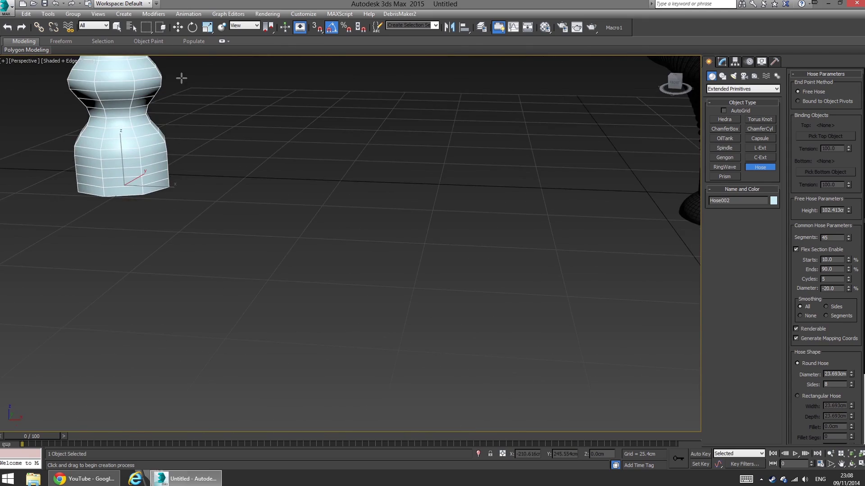
pyautogui.moveTo(182, 80); pyautogui.dragTo(462, 275, button='middle')
pyautogui.moveTo(405, 221); pyautogui.dragTo(145, 90, button='middle')
pyautogui.scroll(-3, 158, 126)
pyautogui.scroll(5, 143, 121)
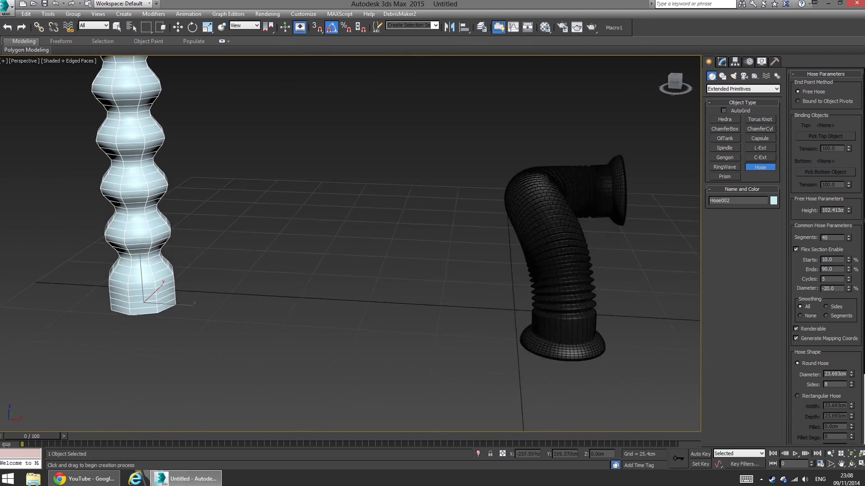
pyautogui.moveTo(197, 141); pyautogui.dragTo(258, 171, button='middle')
pyautogui.scroll(-2, 258, 171)
pyautogui.press('F4')
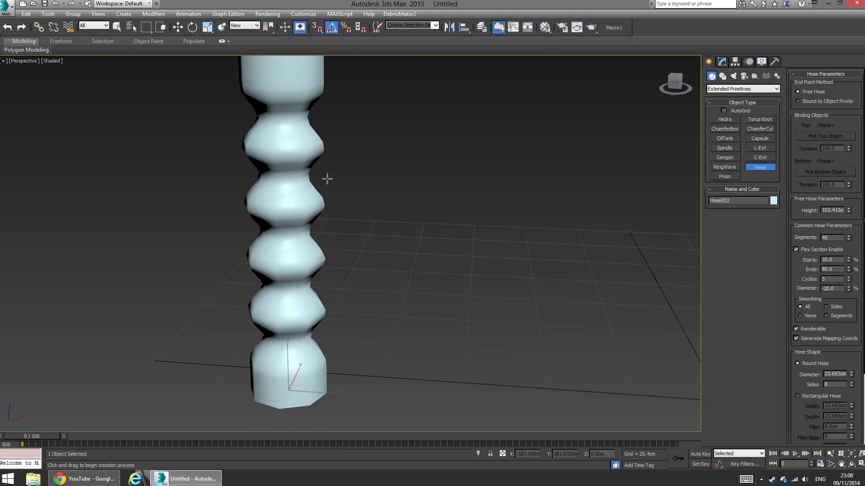
# Step: Set the new hose to 600 segments and 36 sides
pyautogui.moveTo(328, 177); pyautogui.dragTo(448, 197, button='middle')
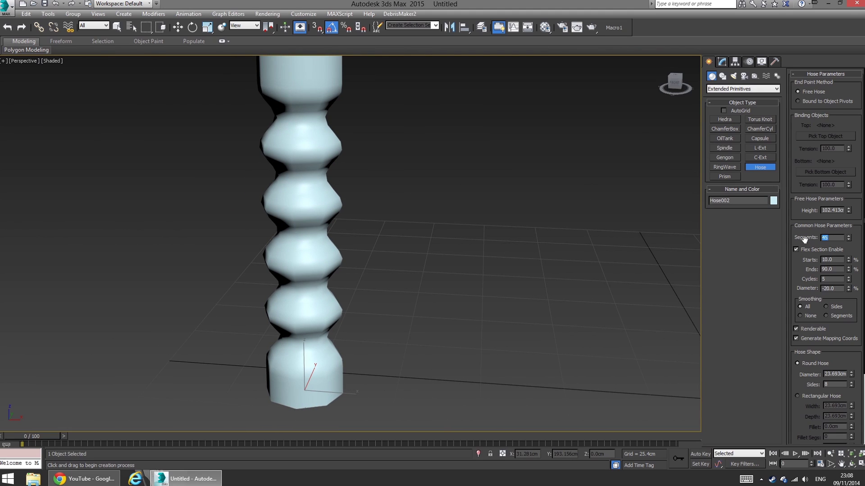
pyautogui.press('Return')
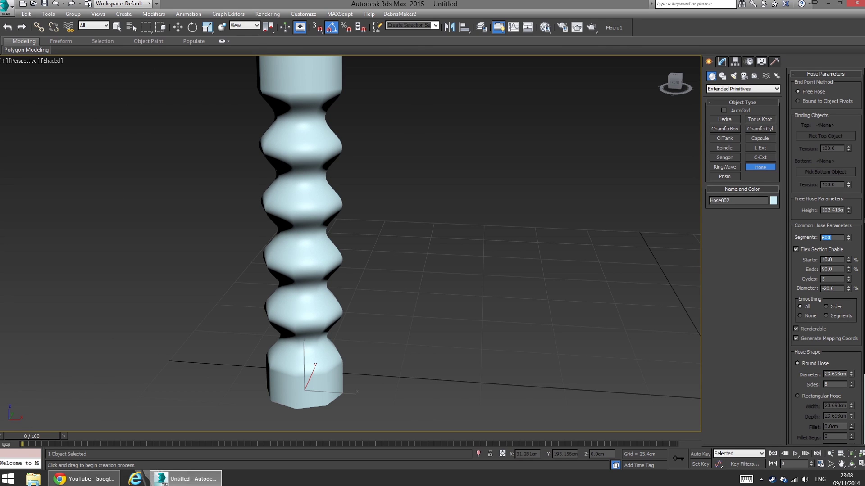
pyautogui.doubleClick(837, 385)
pyautogui.write('24')
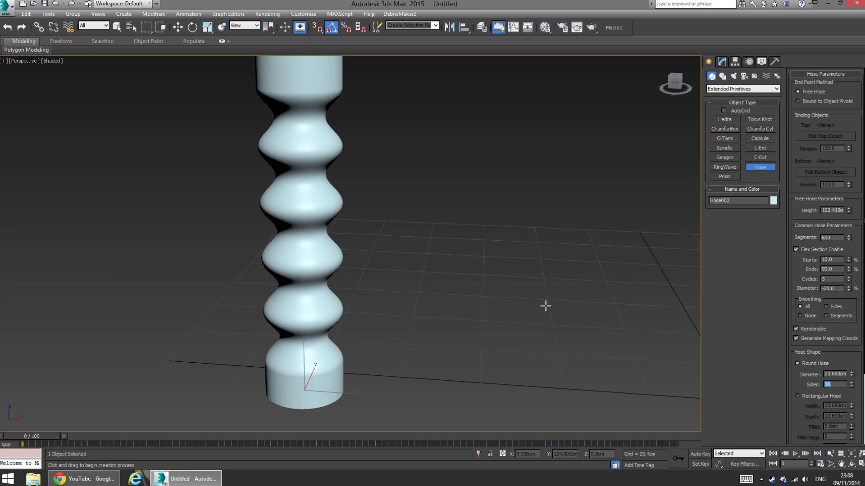
# Step: Set the new hose's flex section to start at 40% and end at 61%
pyautogui.moveTo(359, 352); pyautogui.dragTo(381, 351, button='middle')
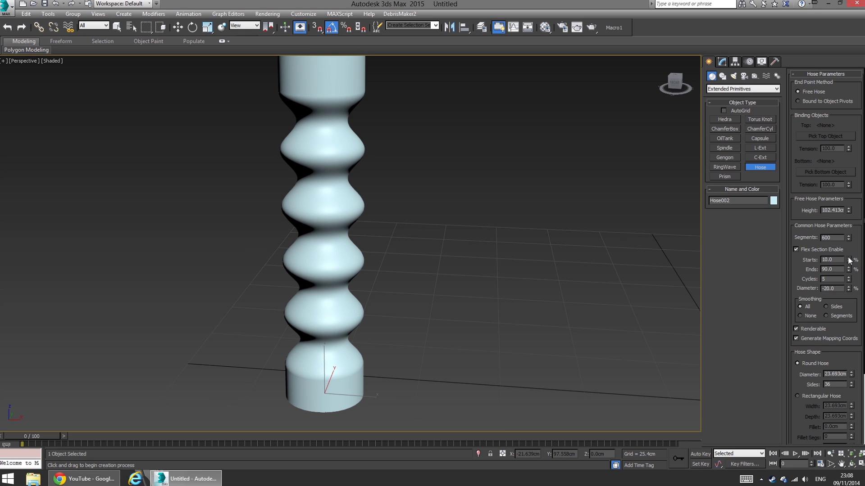
pyautogui.moveTo(849, 261); pyautogui.dragTo(857, 290)
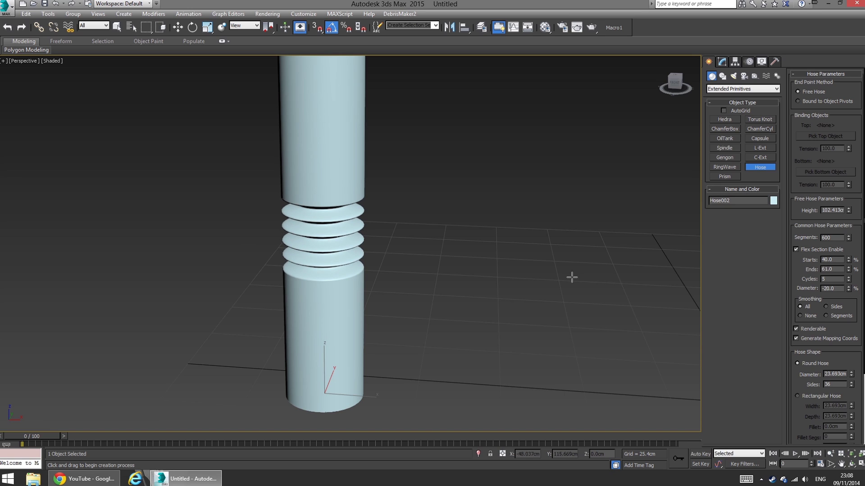
pyautogui.moveTo(543, 239); pyautogui.dragTo(519, 286, button='middle')
pyautogui.scroll(-3, 495, 259)
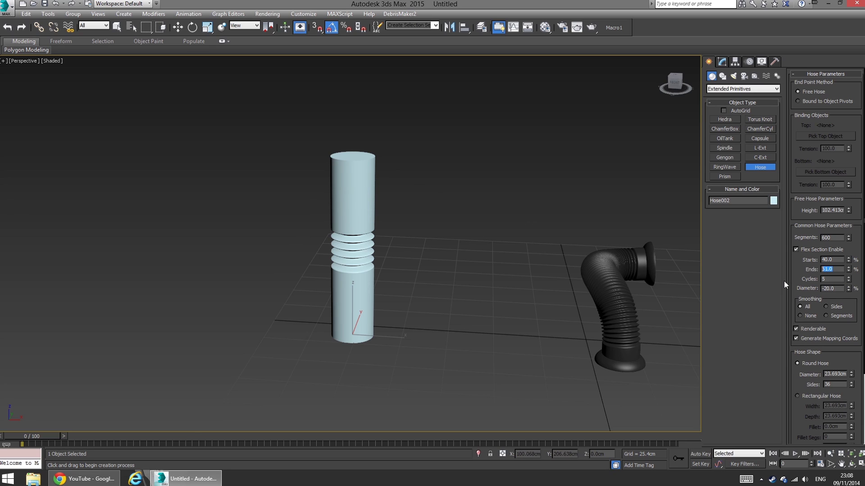
# Step: Set the new hose's flex section to start at 5% and end at 95%
pyautogui.write('95')
pyautogui.press('Return')
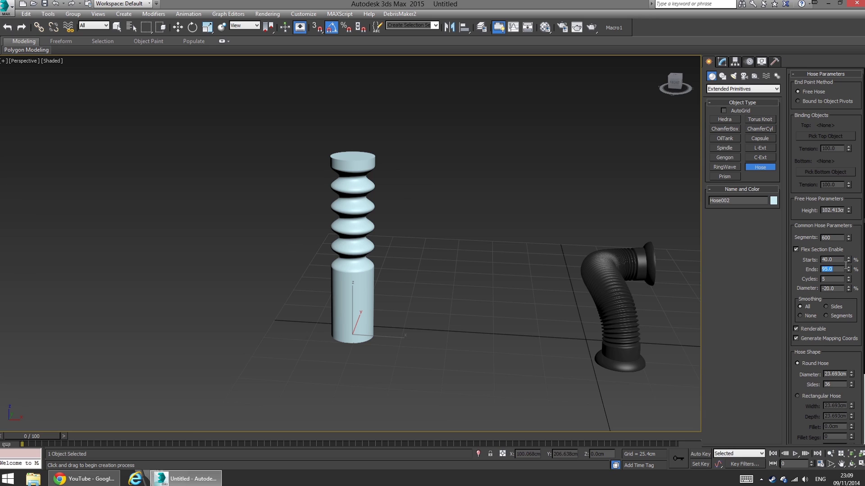
pyautogui.doubleClick(824, 261)
pyautogui.write('105')
pyautogui.press('Return')
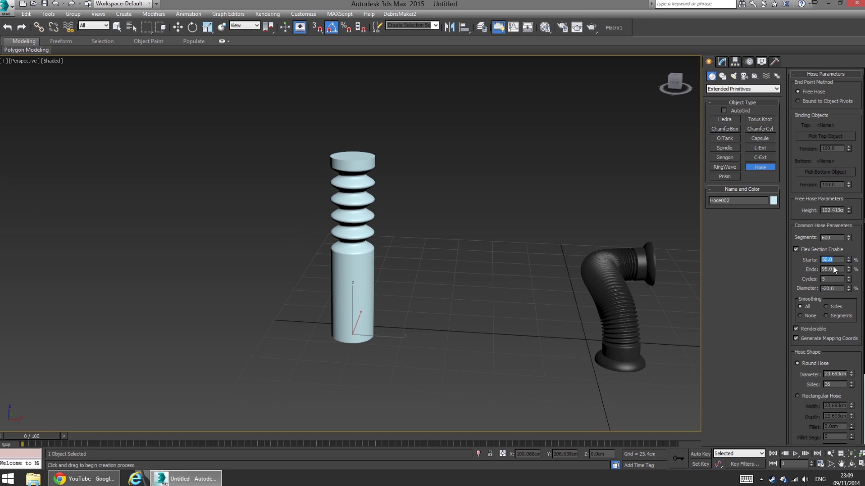
pyautogui.write('5')
pyautogui.press('Return')
# Step: Set the number of cycles in the new hose's flex section to 50
pyautogui.scroll(3, 450, 272)
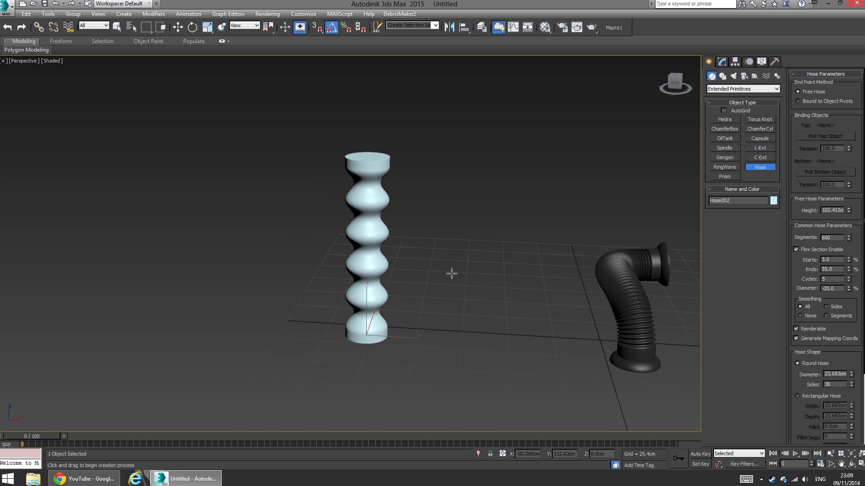
pyautogui.scroll(2, 463, 278)
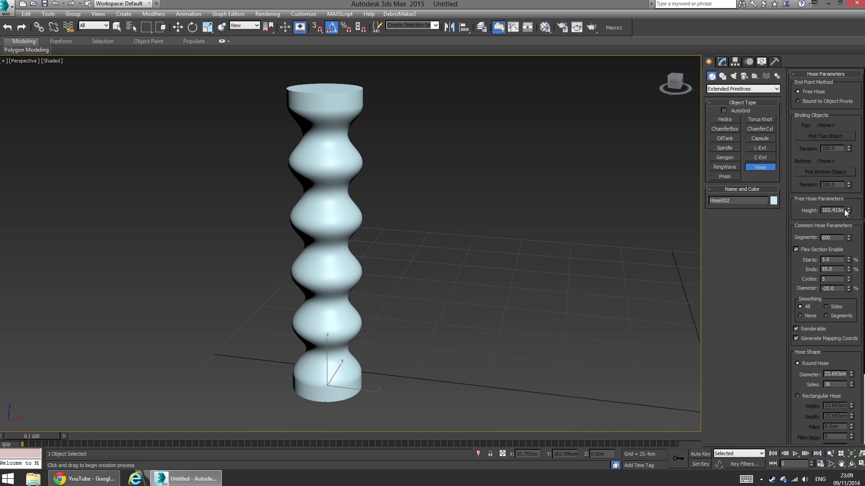
pyautogui.scroll(-3, 861, 363)
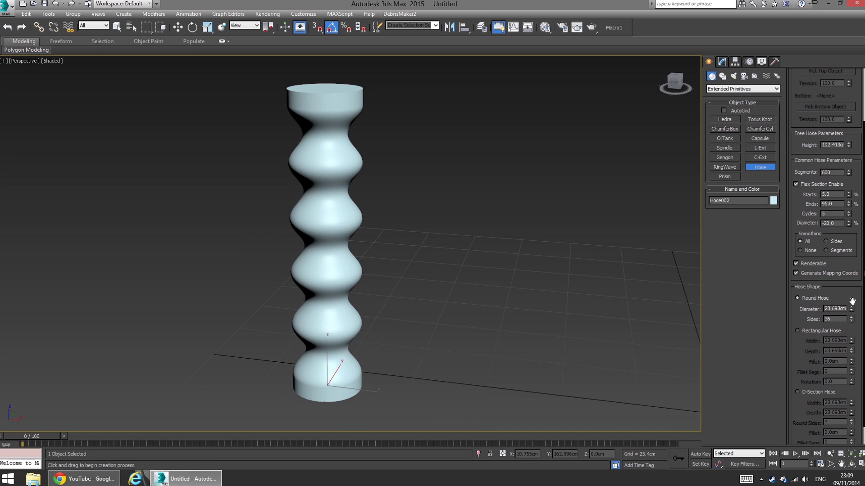
pyautogui.scroll(3, 852, 301)
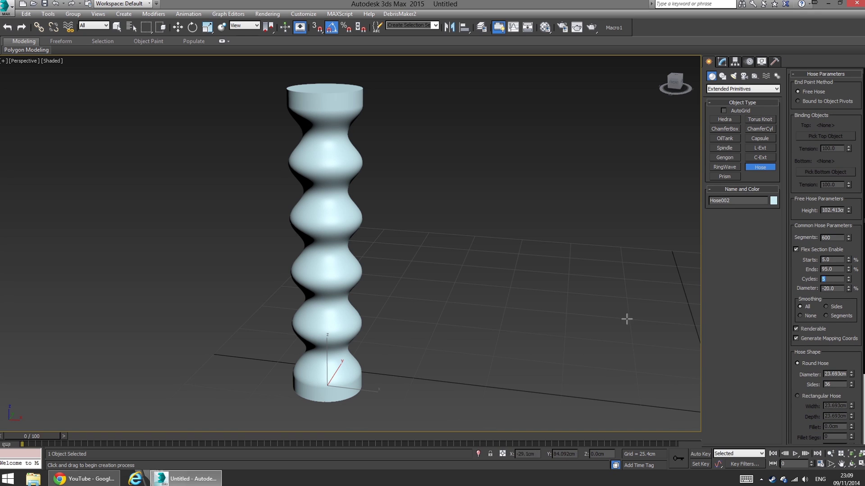
pyautogui.moveTo(627, 318); pyautogui.dragTo(456, 312, button='middle')
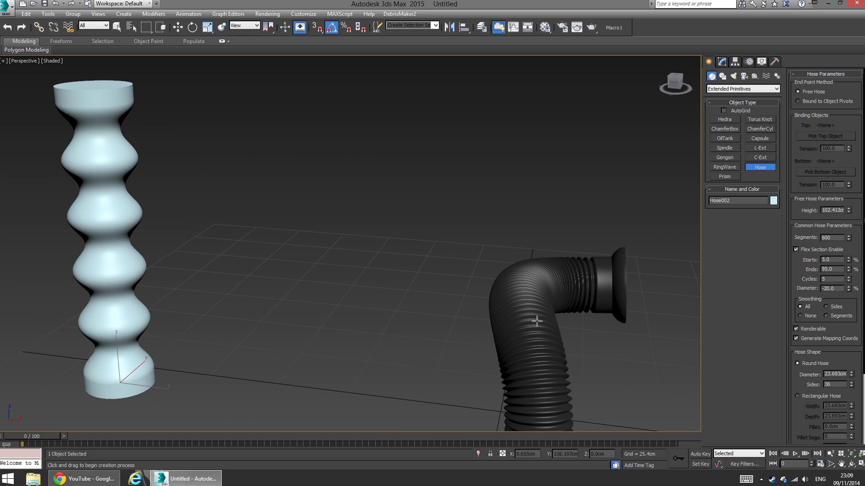
pyautogui.moveTo(309, 319); pyautogui.dragTo(449, 323, button='middle')
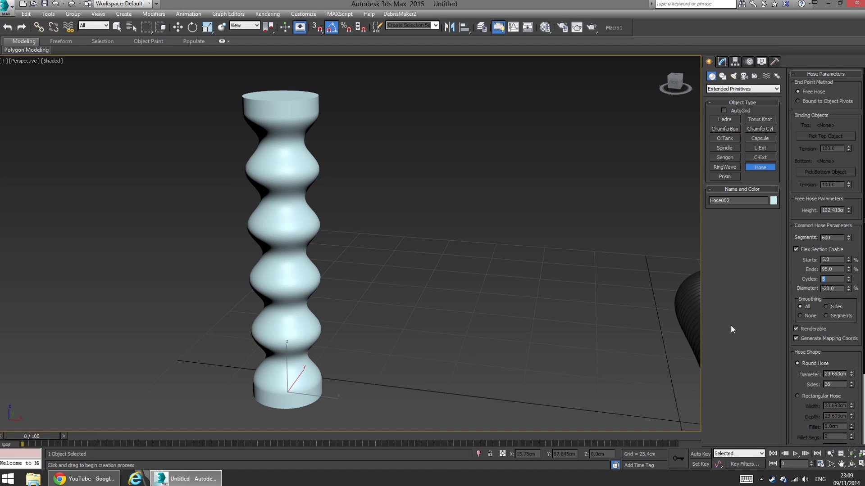
pyautogui.write('50')
pyautogui.press('Return')
# Step: Set the flex section diameter of the new hose to -8% to make the ribs shallower
pyautogui.moveTo(274, 241)
pyautogui.keyDown('alt'); pyautogui.mouseDown(button='middle')
pyautogui.moveTo(280, 216)
pyautogui.moveTo(278, 250)
pyautogui.mouseUp(button='middle'); pyautogui.keyUp('alt')
pyautogui.scroll(5, 278, 249)
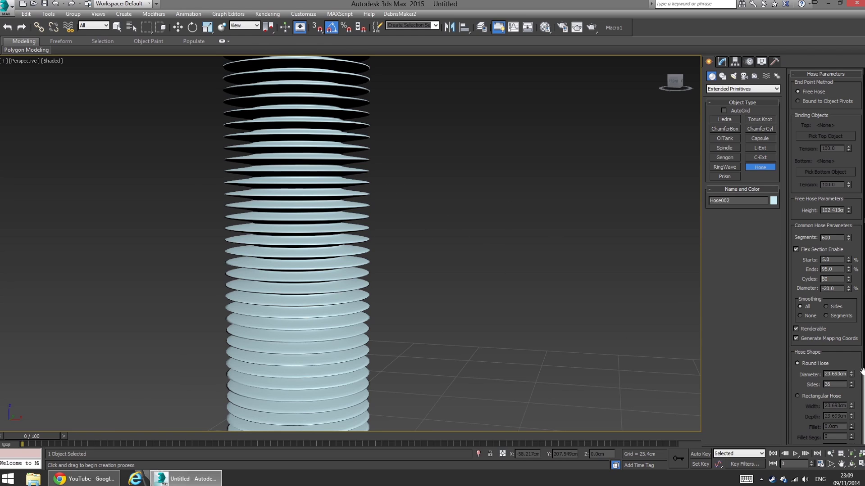
pyautogui.moveTo(847, 363); pyautogui.dragTo(848, 345)
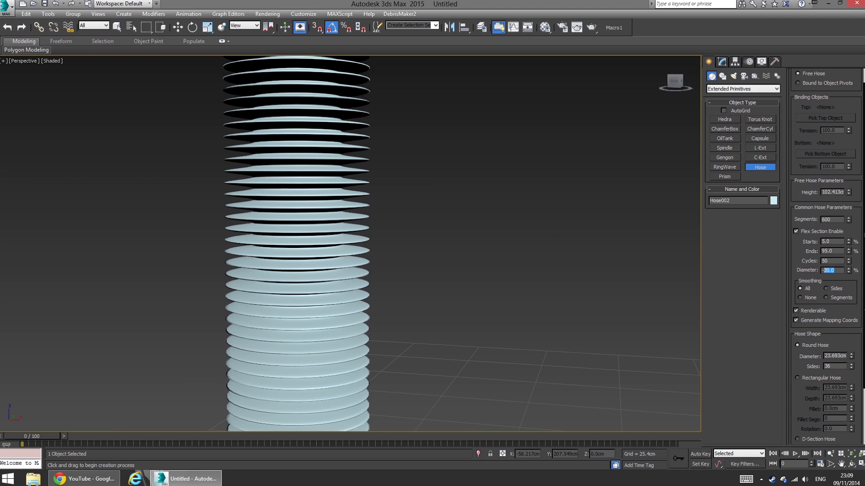
pyautogui.write('-8')
pyautogui.press('Return')
pyautogui.scroll(-10, 437, 229)
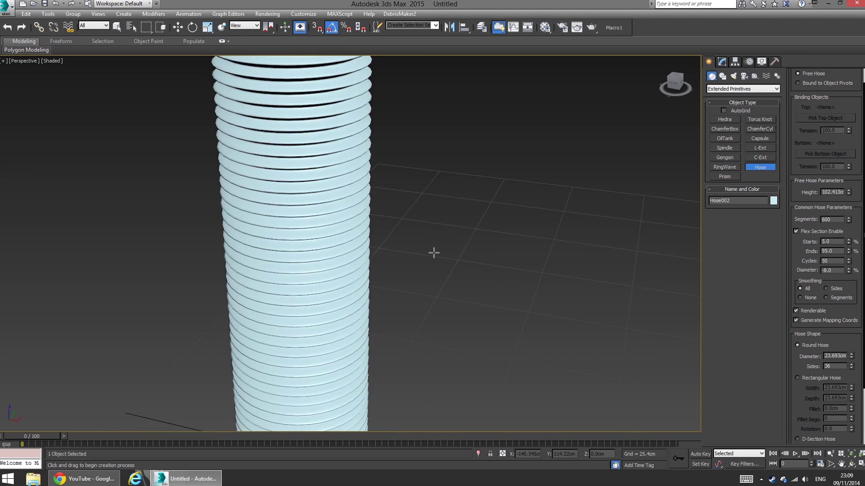
pyautogui.keyDown('alt'); pyautogui.moveTo(438, 252); pyautogui.dragTo(410, 240, button='middle'); pyautogui.keyUp('alt')
pyautogui.scroll(-2, 393, 274)
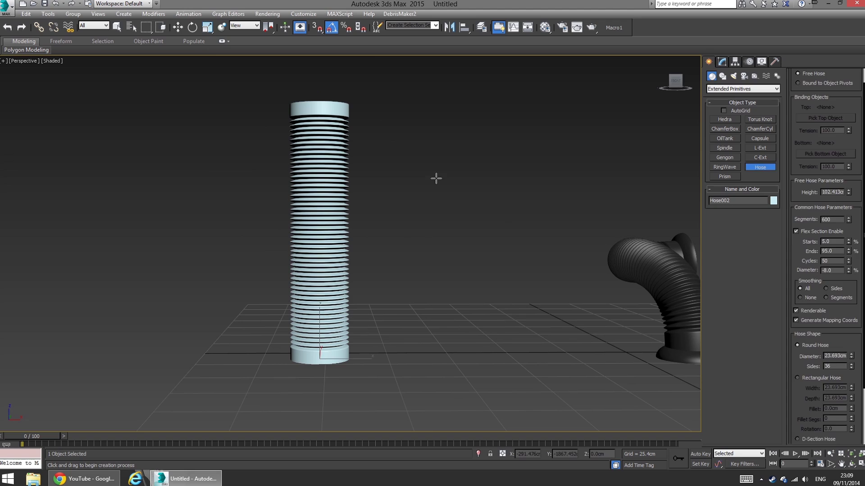
# Step: Finish creating the hose and change its object color to the dark grey custom color
pyautogui.rightClick(430, 217)
pyautogui.keyDown('alt'); pyautogui.moveTo(424, 255); pyautogui.dragTo(415, 286, button='middle'); pyautogui.keyUp('alt')
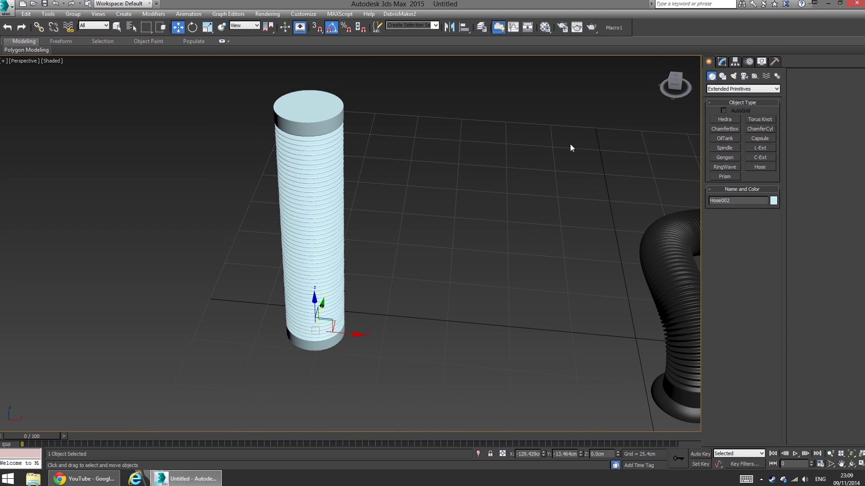
pyautogui.click(773, 201)
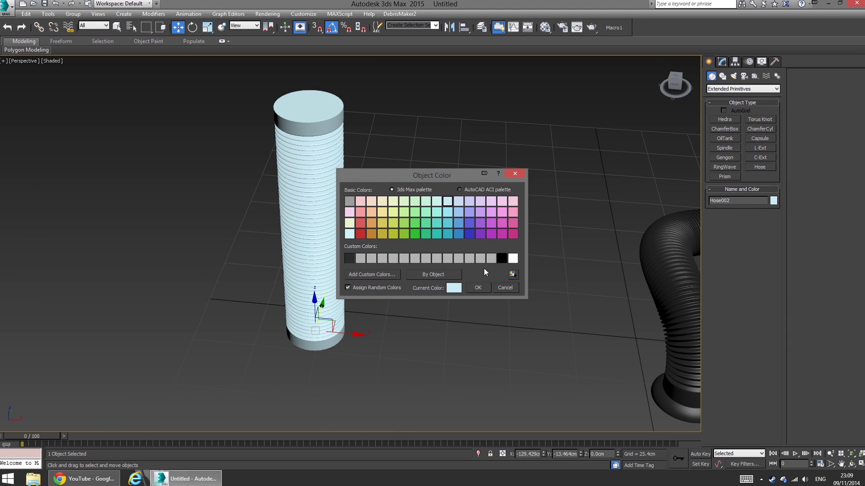
pyautogui.click(349, 259)
pyautogui.click(478, 287)
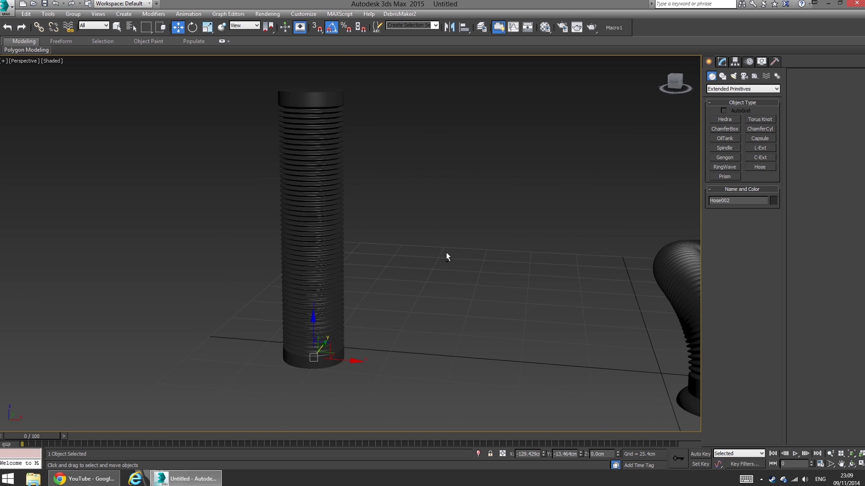
# Step: Create a standard primitive sphere with a radius of about 19 cm on the ground beside the new hose, toward the older hose
pyautogui.scroll(5, 446, 252)
pyautogui.scroll(-5, 446, 270)
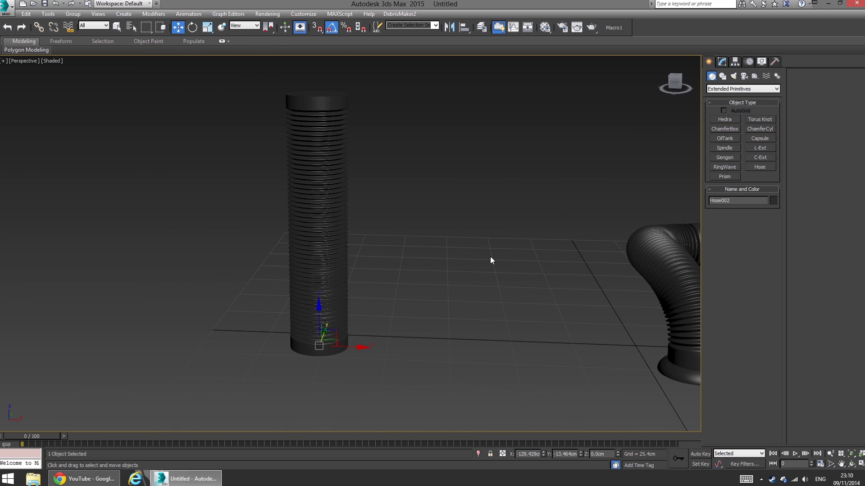
pyautogui.moveTo(490, 256); pyautogui.dragTo(389, 176, button='middle')
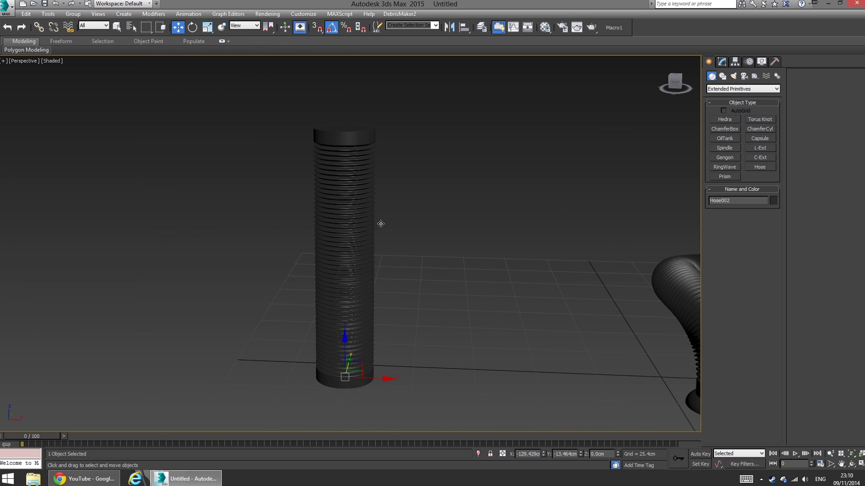
pyautogui.moveTo(330, 181); pyautogui.dragTo(480, 183, button='middle')
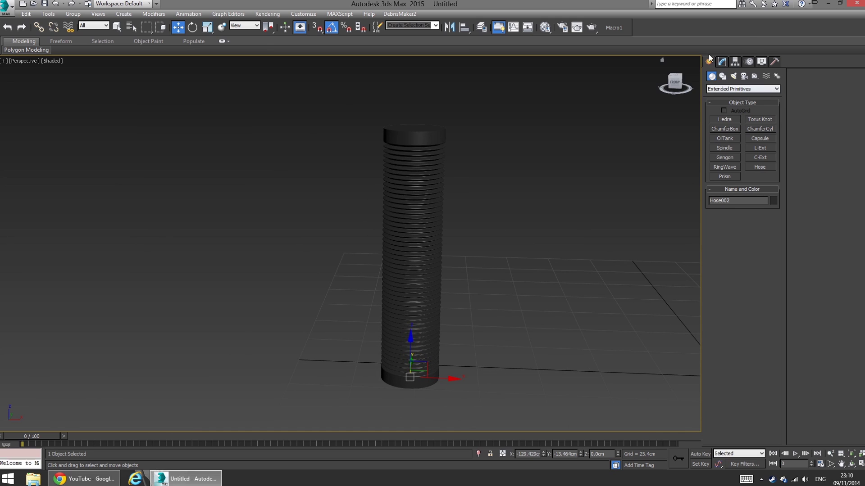
pyautogui.click(721, 89)
pyautogui.click(729, 95)
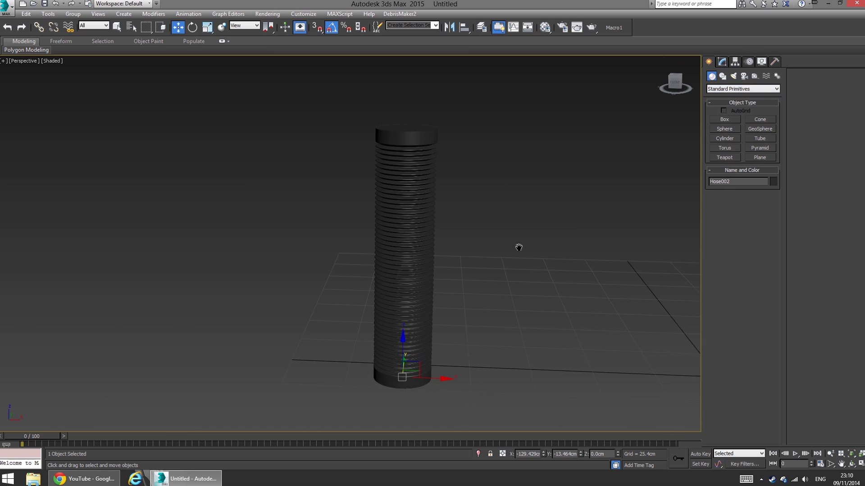
pyautogui.moveTo(517, 248); pyautogui.dragTo(457, 236, button='middle')
pyautogui.click(721, 130)
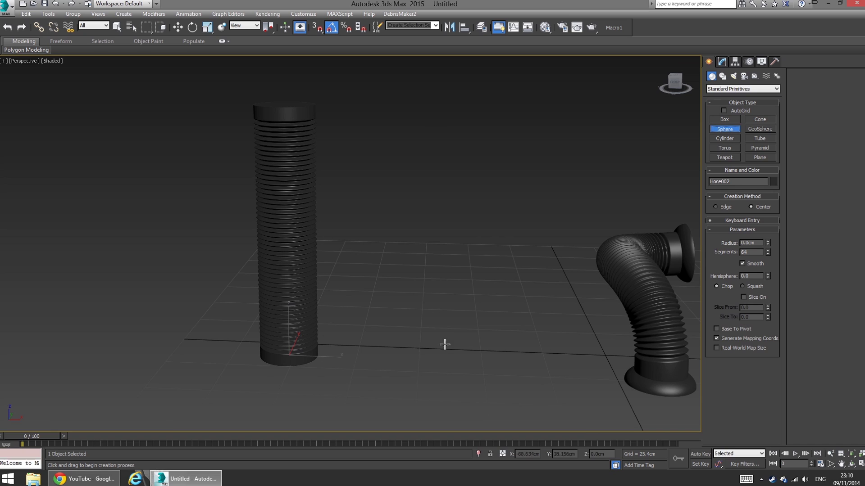
pyautogui.moveTo(415, 353); pyautogui.dragTo(447, 375)
# Step: Clone the sphere along the X axis to the opposite side of the new hose
pyautogui.moveTo(365, 363); pyautogui.dragTo(443, 346, button='middle')
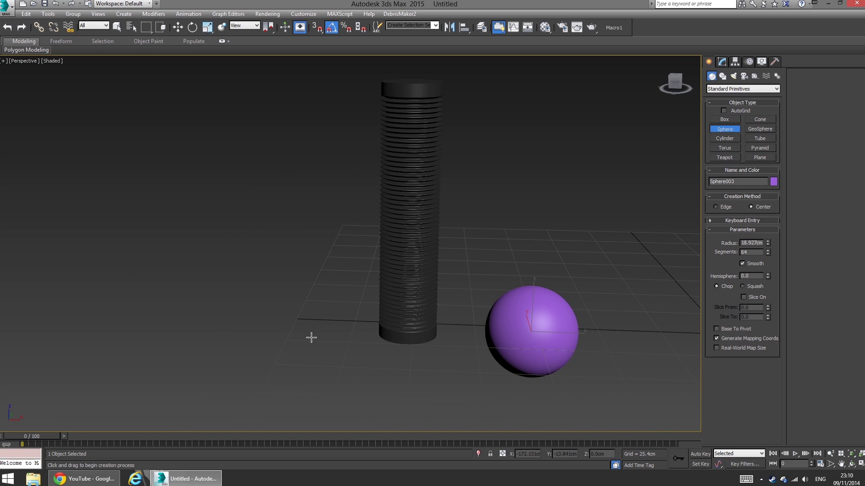
pyautogui.press('w')
pyautogui.keyDown('shift'); pyautogui.moveTo(573, 337); pyautogui.dragTo(283, 327); pyautogui.keyUp('shift')
pyautogui.click(432, 276)
# Step: Change the object color of both spheres to the dark grey custom color and clear the selection
pyautogui.moveTo(441, 282)
pyautogui.keyDown('alt'); pyautogui.mouseDown(button='middle')
pyautogui.moveTo(442, 293)
pyautogui.moveTo(434, 235)
pyautogui.moveTo(388, 219)
pyautogui.moveTo(421, 232)
pyautogui.moveTo(404, 259)
pyautogui.mouseUp(button='middle'); pyautogui.keyUp('alt')
pyautogui.scroll(-5, 385, 218)
pyautogui.scroll(4, 392, 217)
pyautogui.scroll(1, 421, 231)
pyautogui.click(491, 301)
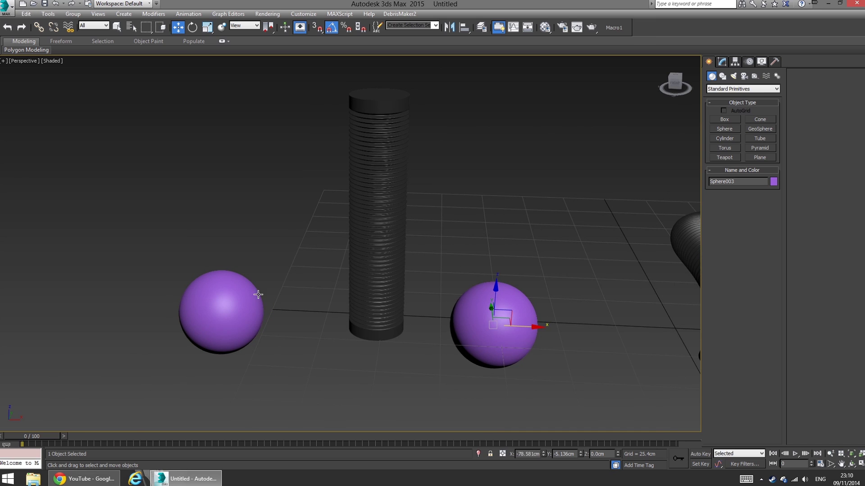
pyautogui.keyDown('ctrl'); pyautogui.click(257, 294); pyautogui.keyUp('ctrl')
pyautogui.click(772, 181)
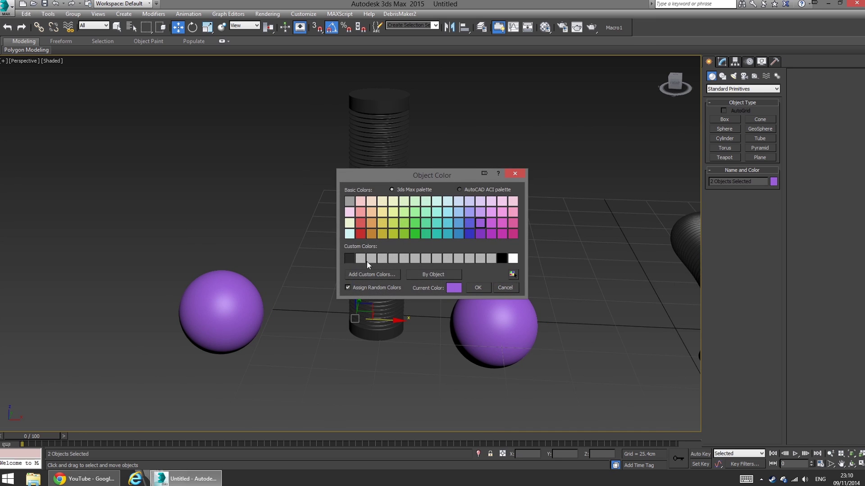
pyautogui.click(478, 287)
pyautogui.click(559, 258)
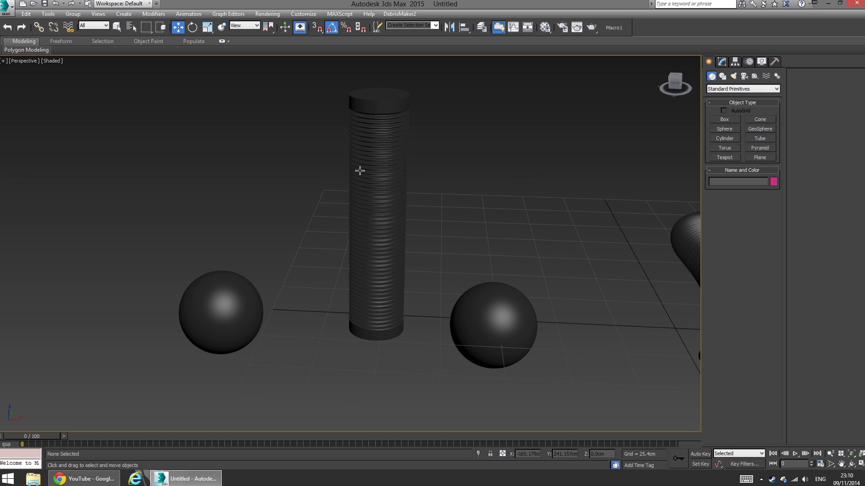
# Step: Set the new hose's end point method to Bound to Object Pivots
pyautogui.click(392, 161)
pyautogui.click(735, 62)
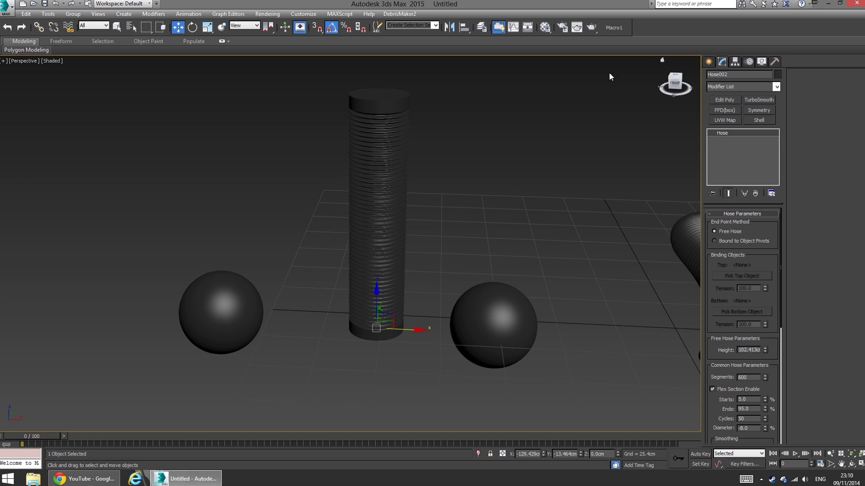
pyautogui.moveTo(775, 253); pyautogui.dragTo(775, 272)
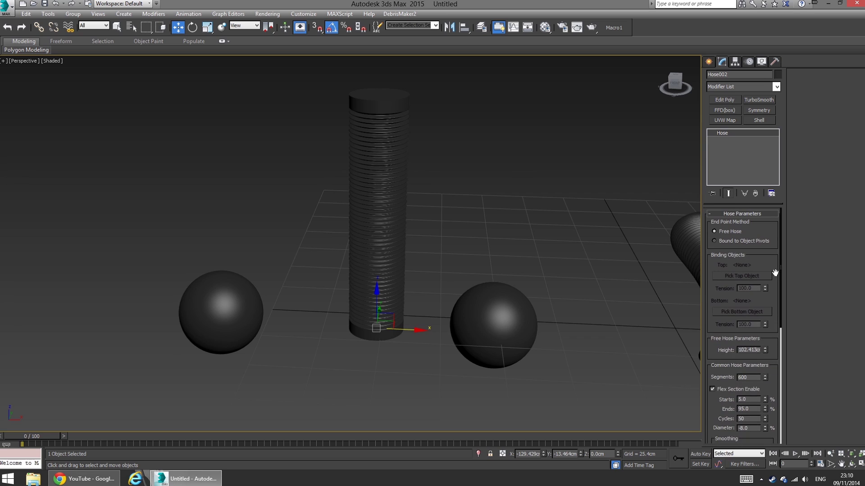
pyautogui.click(716, 242)
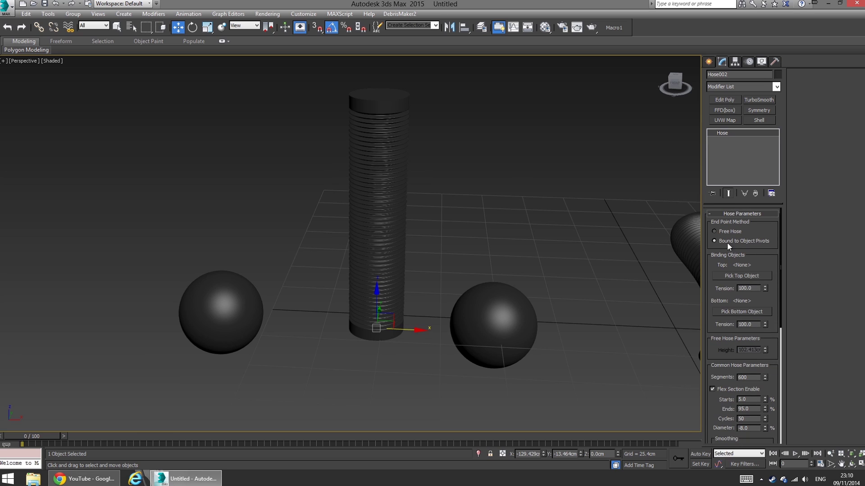
# Step: Bind the hose's top to the original sphere and its bottom to the cloned sphere
pyautogui.click(750, 276)
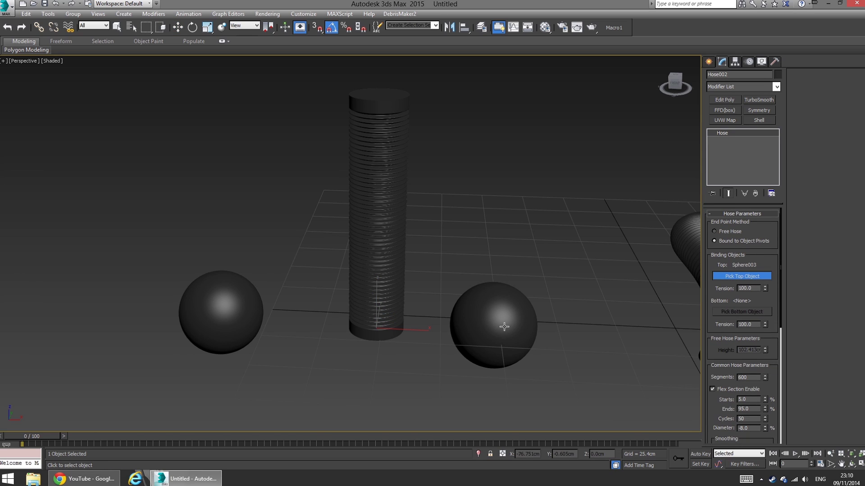
pyautogui.rightClick(656, 299)
pyautogui.click(751, 312)
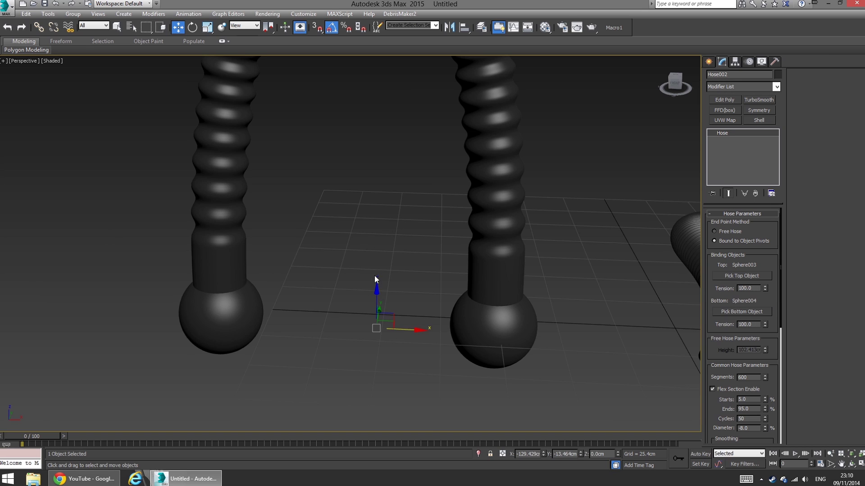
# Step: Examine the full arch of the hose between the two spheres and its binding parameters
pyautogui.scroll(3, 369, 227)
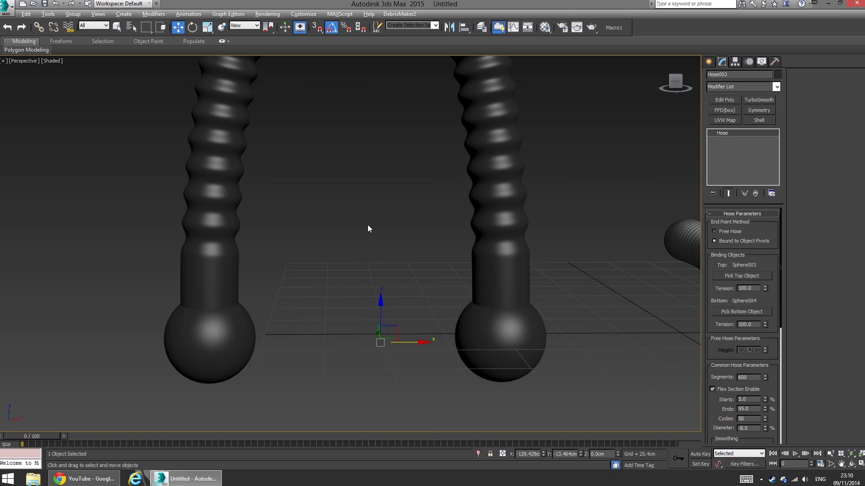
pyautogui.scroll(-4, 369, 228)
pyautogui.scroll(3, 351, 301)
pyautogui.moveTo(352, 301); pyautogui.dragTo(350, 332, button='middle')
pyautogui.scroll(-3, 341, 271)
pyautogui.moveTo(342, 222); pyautogui.dragTo(361, 306, button='middle')
pyautogui.scroll(2, 361, 307)
pyautogui.scroll(1, 347, 252)
pyautogui.rightClick(358, 142)
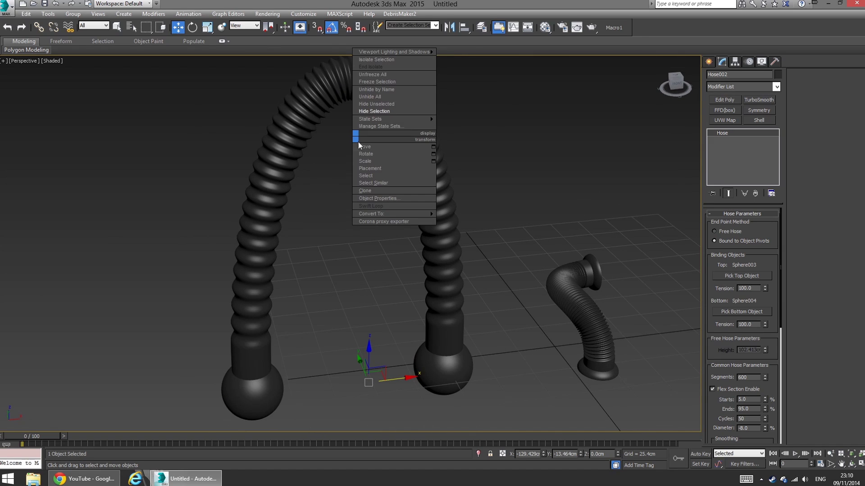
pyautogui.moveTo(777, 263); pyautogui.dragTo(778, 240)
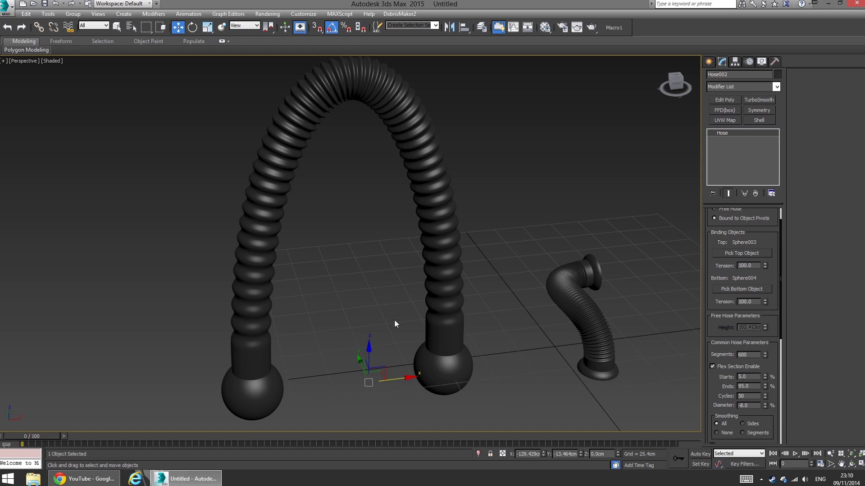
pyautogui.moveTo(394, 320); pyautogui.dragTo(394, 276, button='middle')
pyautogui.moveTo(454, 264); pyautogui.dragTo(446, 280, button='middle')
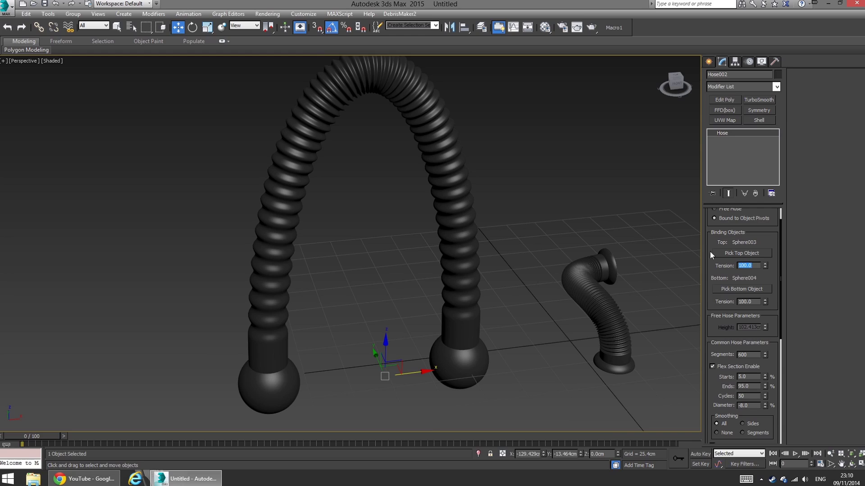
# Step: Check the older hose's tension values, and set the new hose's top and bottom tension to 20
pyautogui.click(598, 297)
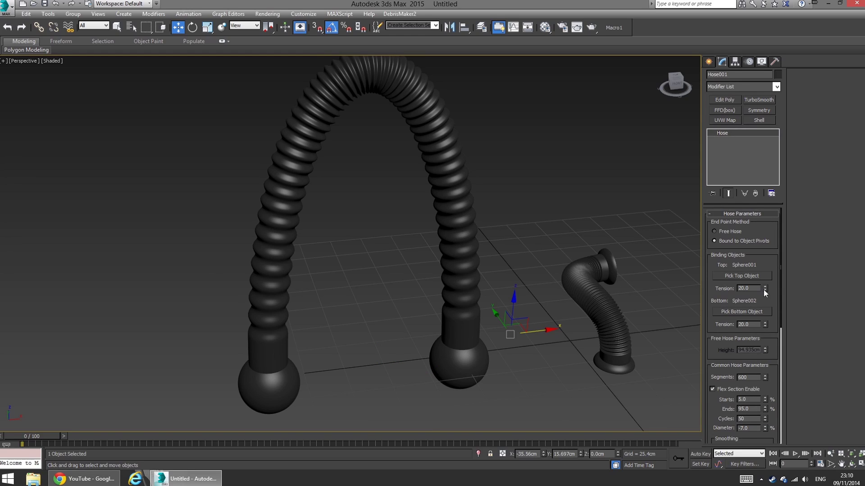
pyautogui.hotkey('ctrl', 'z')
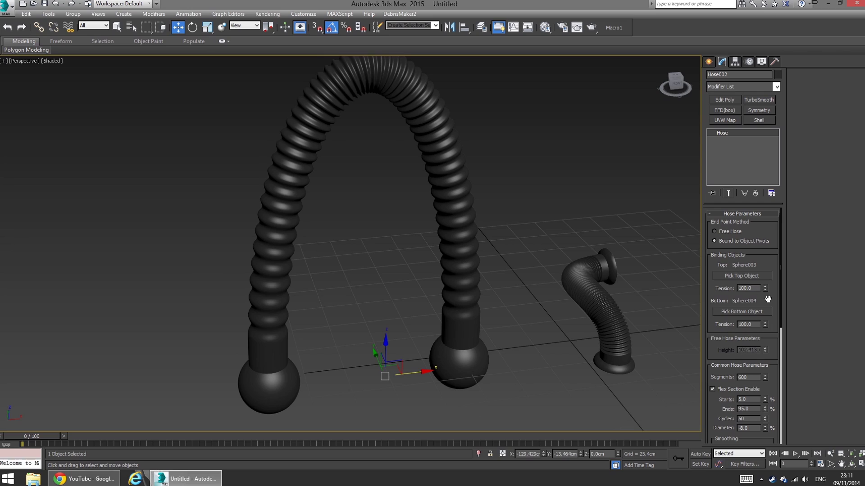
pyautogui.write('20')
pyautogui.press('Return')
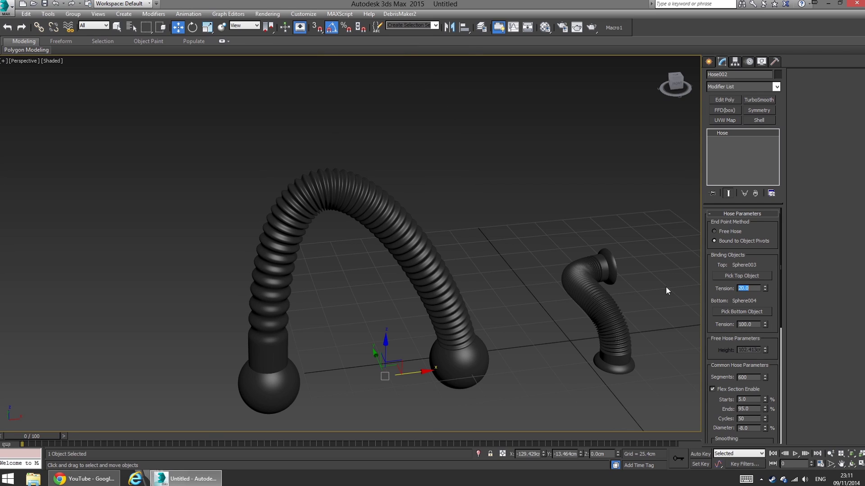
pyautogui.press('Tab')
pyautogui.write('20')
pyautogui.press('Return')
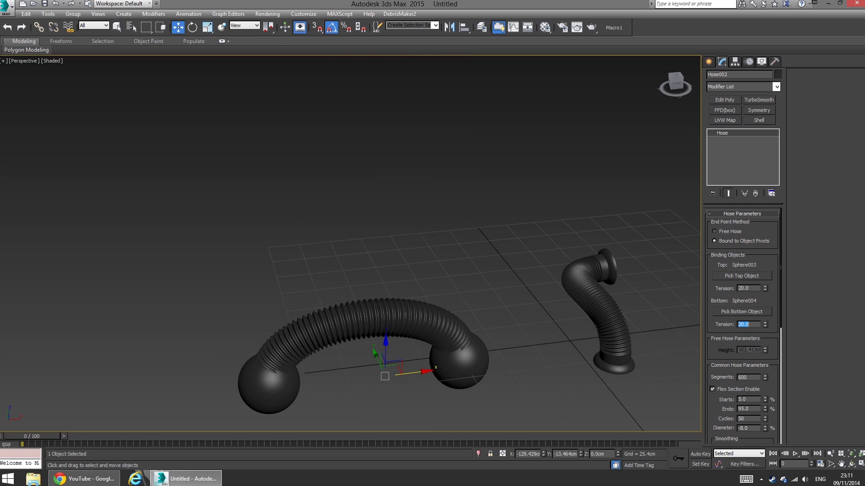
# Step: Try to flatten the sphere at the hose's top end by scaling the whole object to 35% along Z
pyautogui.keyDown('alt'); pyautogui.moveTo(415, 345); pyautogui.dragTo(389, 339, button='middle'); pyautogui.keyUp('alt')
pyautogui.scroll(2, 389, 342)
pyautogui.keyDown('alt'); pyautogui.moveTo(408, 400); pyautogui.dragTo(430, 391, button='middle'); pyautogui.keyUp('alt')
pyautogui.moveTo(430, 391); pyautogui.dragTo(404, 328, button='middle')
pyautogui.click(464, 330)
pyautogui.moveTo(480, 333); pyautogui.dragTo(463, 320, button='middle')
pyautogui.press('r')
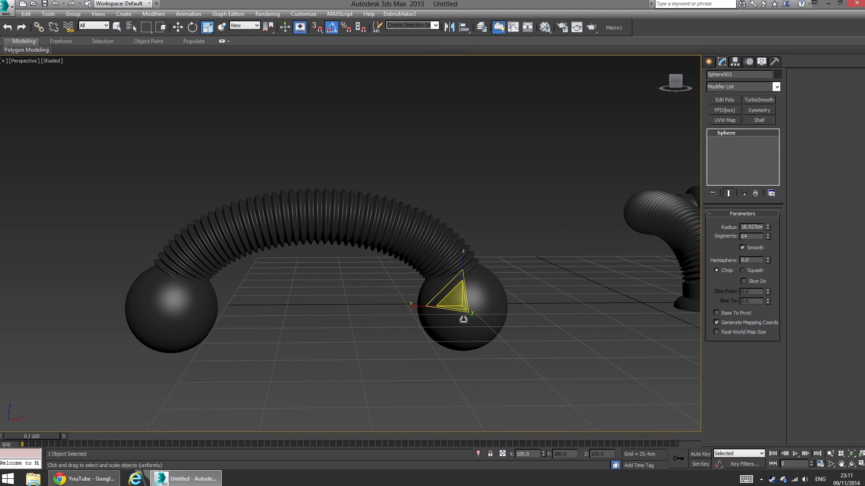
pyautogui.moveTo(470, 264); pyautogui.dragTo(469, 324)
pyautogui.hotkey('ctrl', 'z')
pyautogui.moveTo(468, 272); pyautogui.dragTo(476, 331)
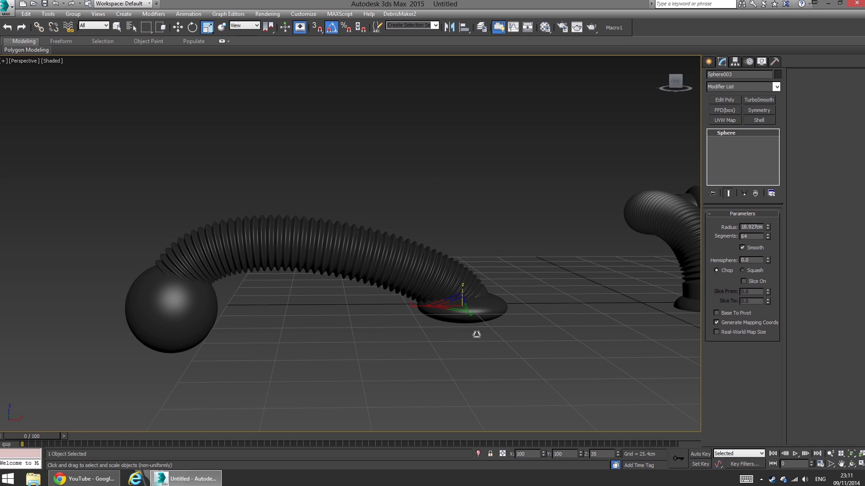
pyautogui.rightClick(476, 334)
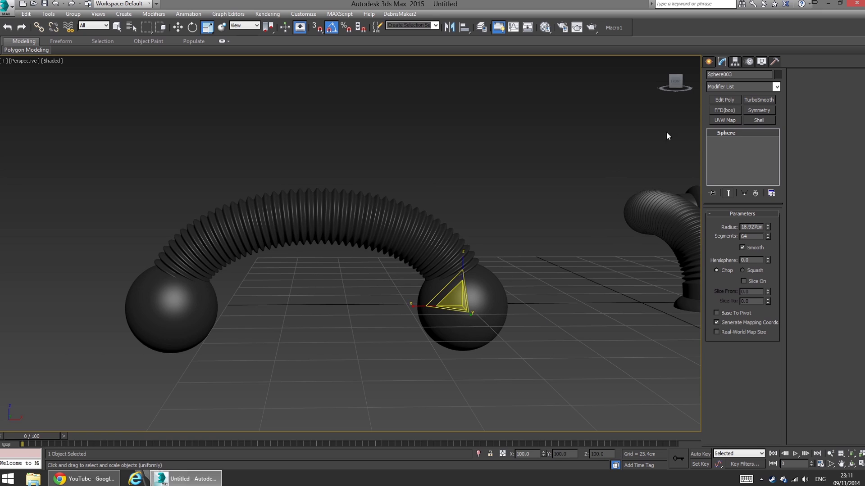
# Step: Apply an Edit Poly modifier to the sphere and scale all its polygons down along Z into a flat end cap
pyautogui.click(733, 103)
pyautogui.click(754, 285)
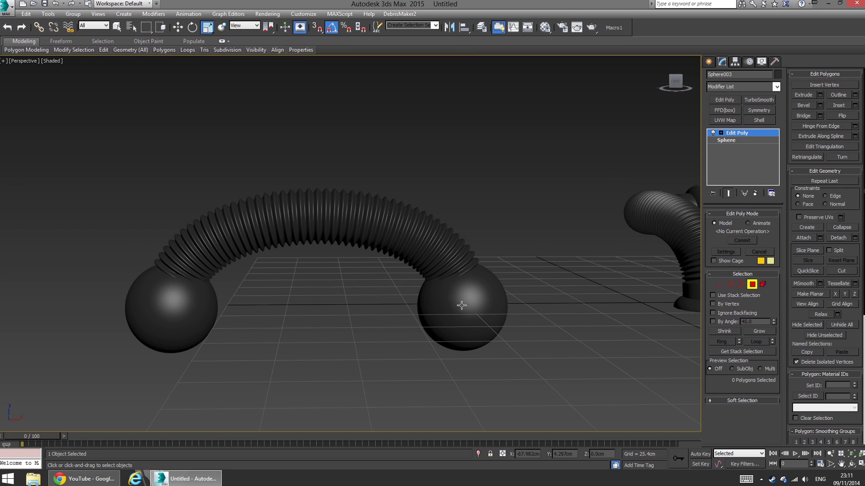
pyautogui.hotkey('ctrl', 'a')
pyautogui.moveTo(469, 273); pyautogui.dragTo(481, 355)
pyautogui.click(708, 62)
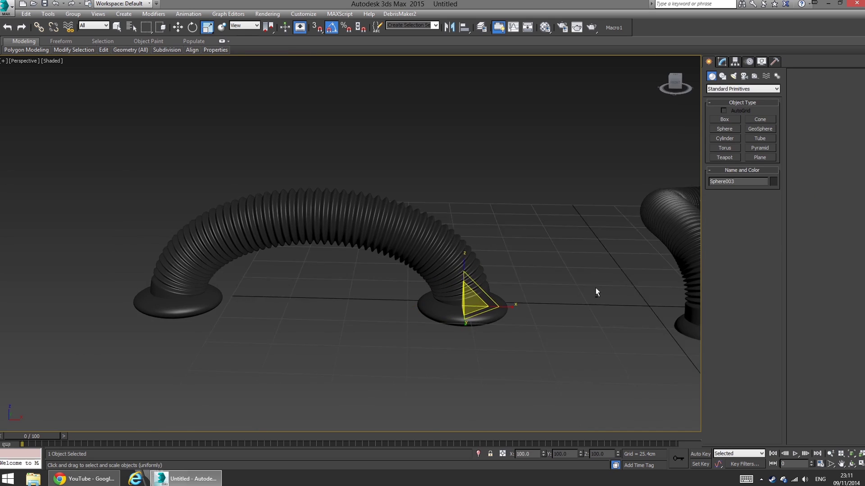
# Step: Rotate the cloned end cap 90° about Y and raise it to about 58 cm, closer to the other cap
pyautogui.moveTo(595, 287); pyautogui.dragTo(494, 226, button='middle')
pyautogui.scroll(3, 398, 304)
pyautogui.keyDown('alt'); pyautogui.moveTo(285, 283); pyautogui.dragTo(362, 309, button='middle'); pyautogui.keyUp('alt')
pyautogui.keyDown('alt'); pyautogui.moveTo(362, 309); pyautogui.dragTo(320, 355, button='middle'); pyautogui.keyUp('alt')
pyautogui.moveTo(517, 248)
pyautogui.keyDown('alt'); pyautogui.mouseDown(button='middle')
pyautogui.moveTo(348, 309)
pyautogui.moveTo(296, 303)
pyautogui.moveTo(590, 332)
pyautogui.mouseUp(button='middle'); pyautogui.keyUp('alt')
pyautogui.moveTo(270, 298); pyautogui.dragTo(383, 286, button='middle')
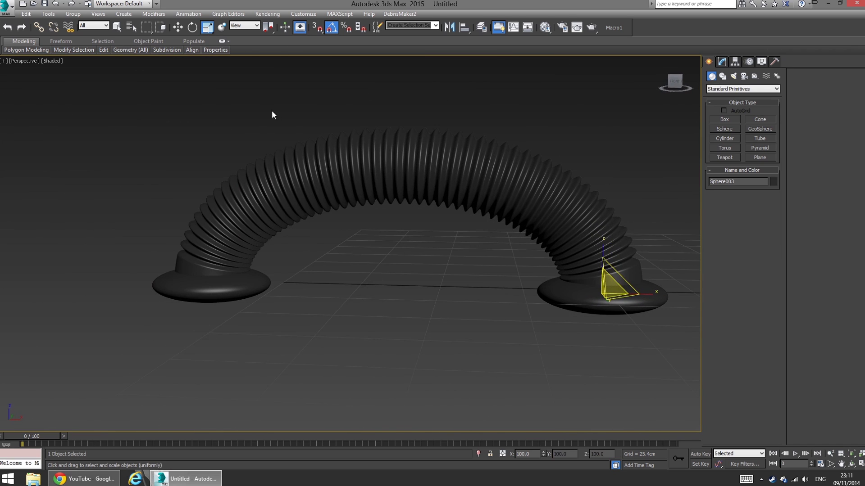
pyautogui.click(189, 293)
pyautogui.keyDown('alt'); pyautogui.moveTo(260, 245); pyautogui.dragTo(225, 289, button='middle'); pyautogui.keyUp('alt')
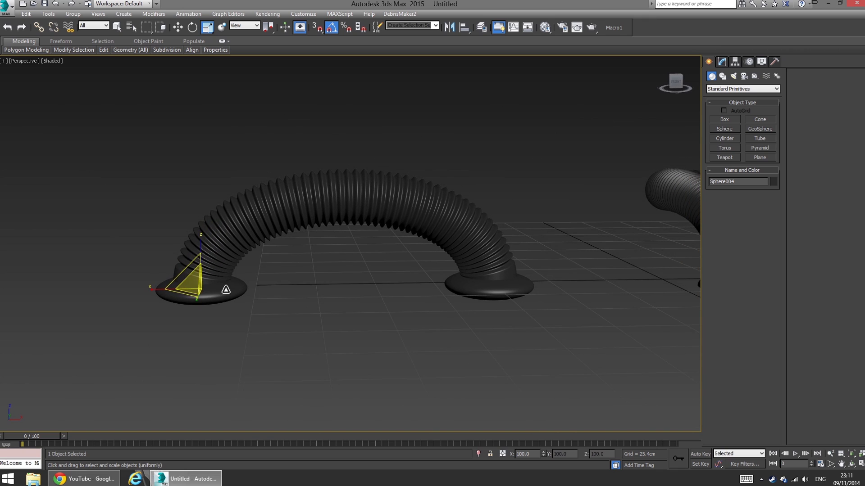
pyautogui.press('e')
pyautogui.moveTo(204, 260); pyautogui.dragTo(327, 148)
pyautogui.press('w')
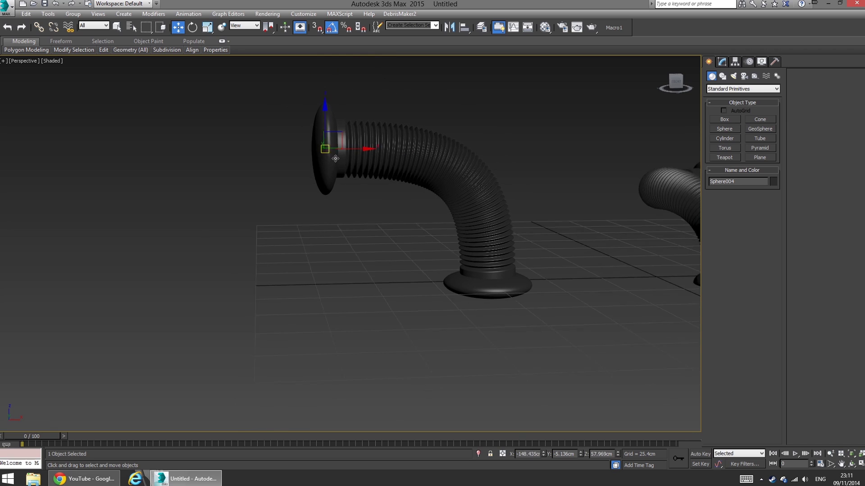
# Step: Rotate the raised end cap horizontally by about 85° to bend the hose sideways
pyautogui.keyDown('alt'); pyautogui.moveTo(327, 147); pyautogui.dragTo(313, 183, button='middle'); pyautogui.keyUp('alt')
pyautogui.press('e')
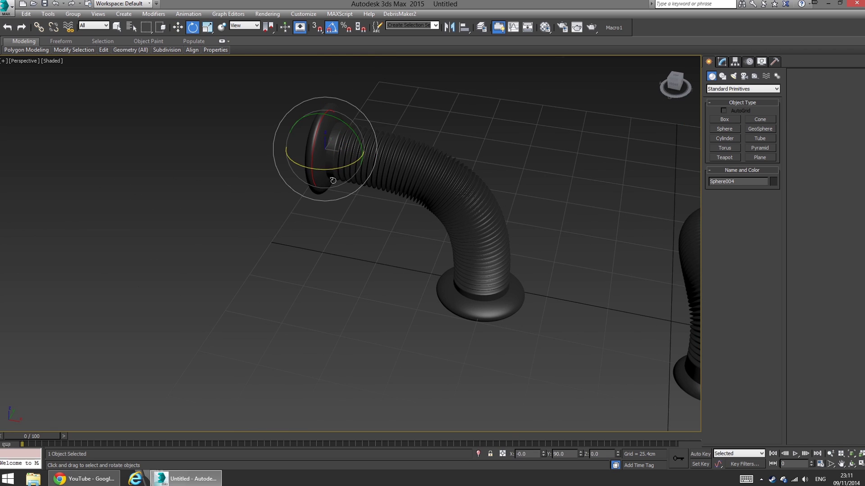
pyautogui.moveTo(333, 180); pyautogui.dragTo(387, 175)
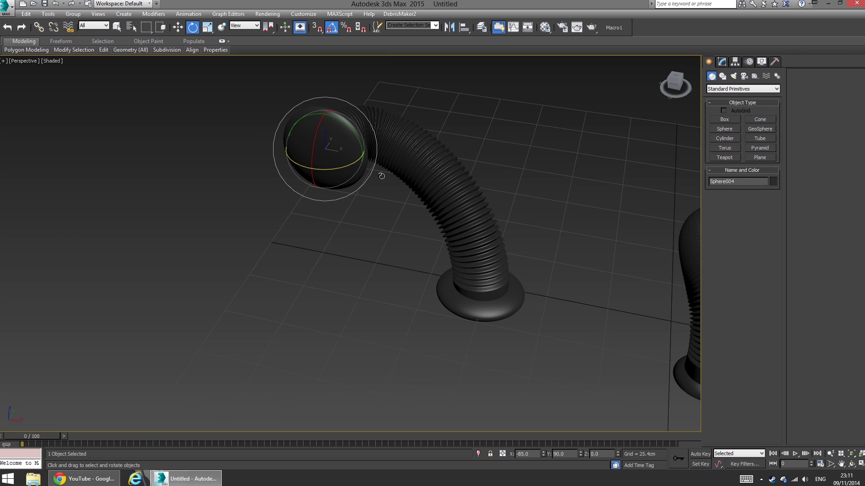
# Step: Move the rotated upper end cap along Y to about -51 cm to stretch the bent hose
pyautogui.keyDown('alt'); pyautogui.moveTo(382, 176); pyautogui.dragTo(344, 198, button='middle'); pyautogui.keyUp('alt')
pyautogui.press('w')
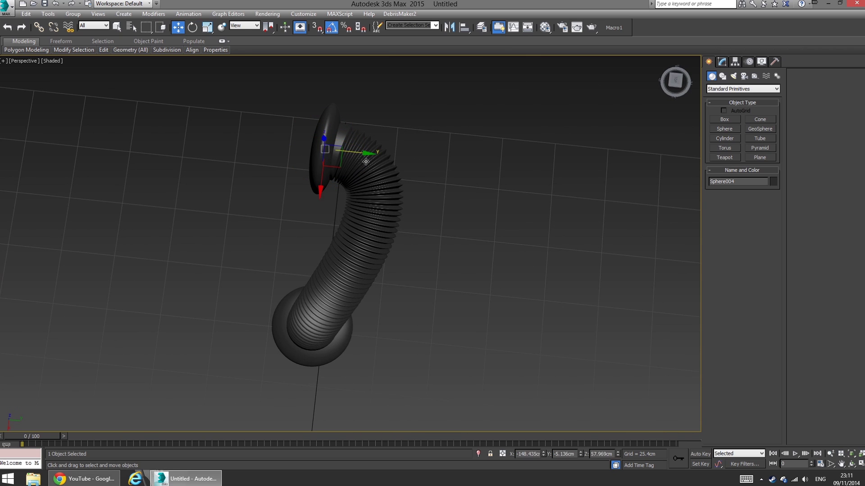
pyautogui.moveTo(365, 158); pyautogui.dragTo(253, 167)
pyautogui.keyDown('alt'); pyautogui.moveTo(306, 245); pyautogui.dragTo(353, 225, button='middle'); pyautogui.keyUp('alt')
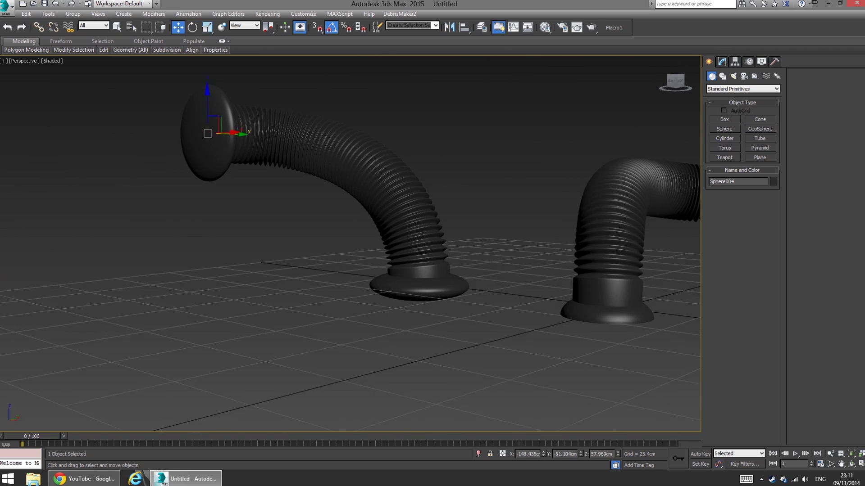
pyautogui.keyDown('alt'); pyautogui.moveTo(274, 127); pyautogui.dragTo(353, 303, button='middle'); pyautogui.keyUp('alt')
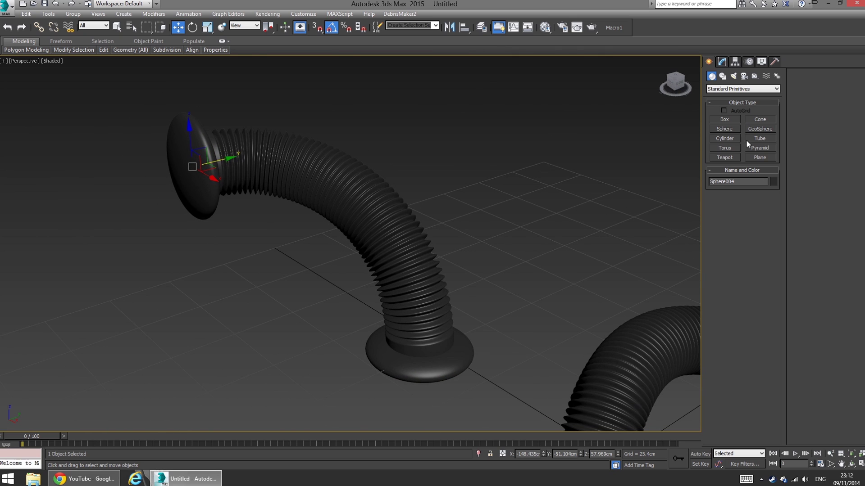
pyautogui.click(721, 118)
pyautogui.moveTo(520, 259); pyautogui.dragTo(552, 269)
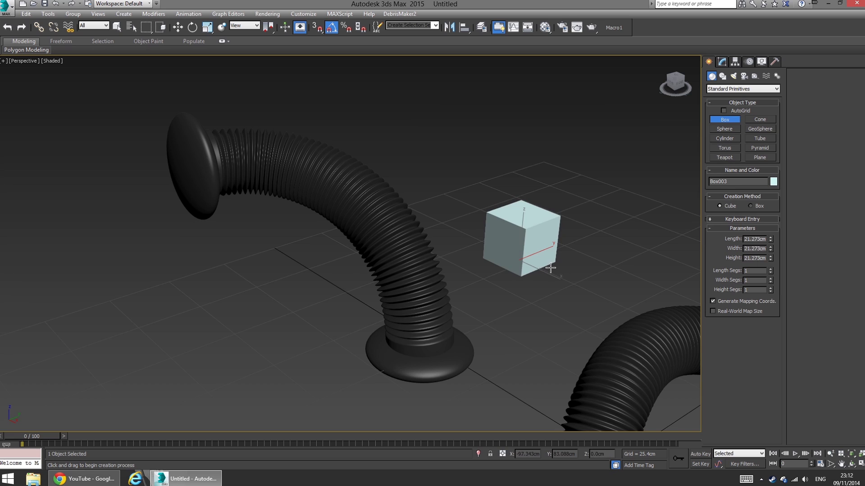
pyautogui.moveTo(534, 288)
pyautogui.keyDown('alt'); pyautogui.mouseDown(button='middle')
pyautogui.moveTo(550, 296)
pyautogui.moveTo(537, 290)
pyautogui.mouseUp(button='middle'); pyautogui.keyUp('alt')
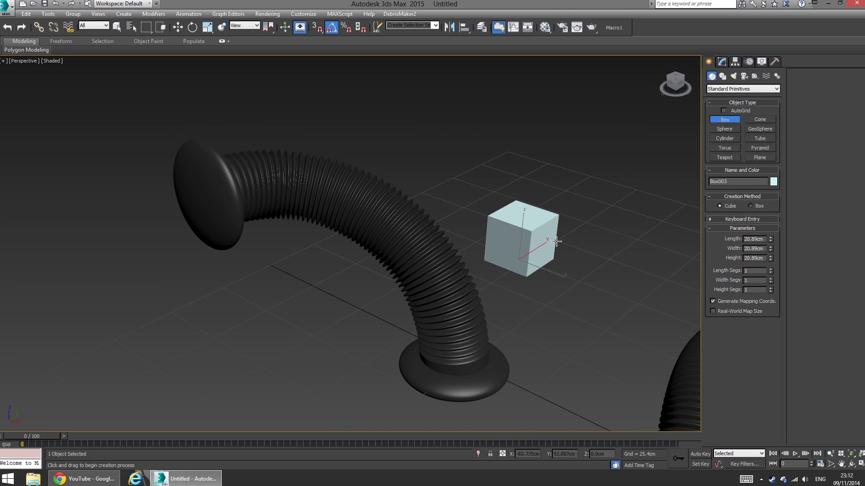
pyautogui.moveTo(557, 242); pyautogui.dragTo(505, 254, button='middle')
pyautogui.moveTo(422, 233); pyautogui.dragTo(328, 258, button='middle')
pyautogui.press('Delete')
# Step: Create a cube of about 52 cm beside the hose and clone it a short distance away along the grid
pyautogui.moveTo(347, 218); pyautogui.dragTo(395, 255)
pyautogui.moveTo(434, 142); pyautogui.dragTo(366, 188, button='middle')
pyautogui.press('w')
pyautogui.keyDown('shift'); pyautogui.moveTo(329, 253); pyautogui.dragTo(558, 174); pyautogui.keyUp('shift')
pyautogui.click(433, 275)
pyautogui.moveTo(353, 239)
pyautogui.mouseDown(button='middle')
pyautogui.moveTo(436, 225)
pyautogui.moveTo(427, 227)
pyautogui.mouseUp(button='middle')
# Step: Change the object colour of both boxes to dark grey to match the hose
pyautogui.moveTo(368, 73); pyautogui.dragTo(733, 190)
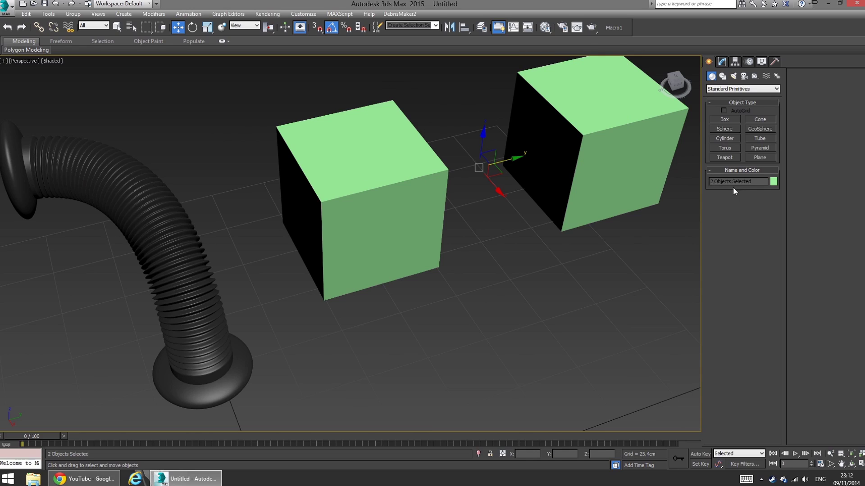
pyautogui.click(773, 182)
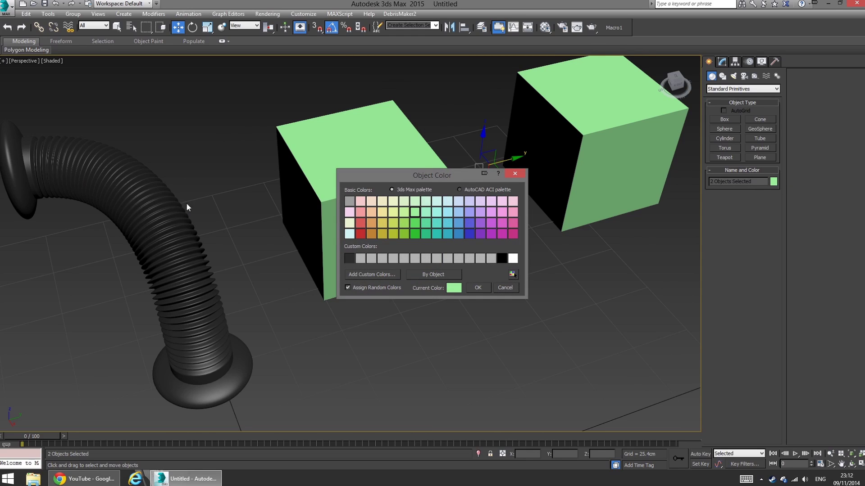
pyautogui.click(477, 287)
# Step: Rebind the hose from its end caps to the cubes, with the original as top object and the clone as bottom object
pyautogui.click(131, 193)
pyautogui.click(728, 64)
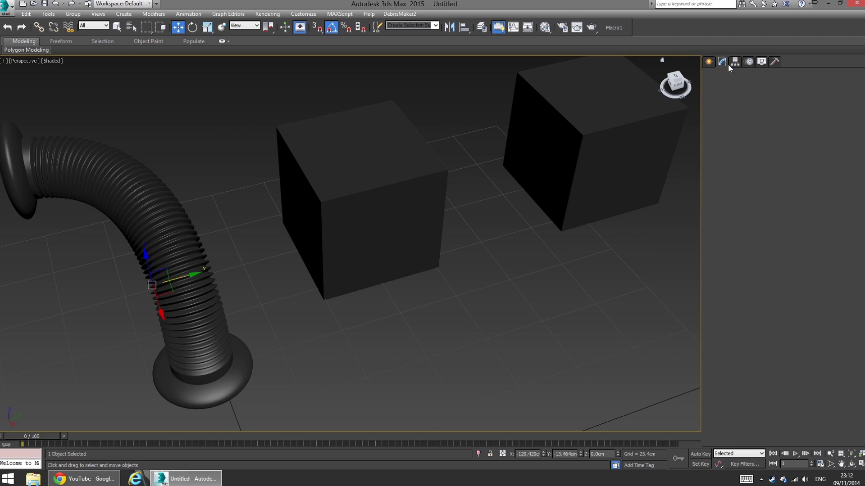
pyautogui.click(754, 272)
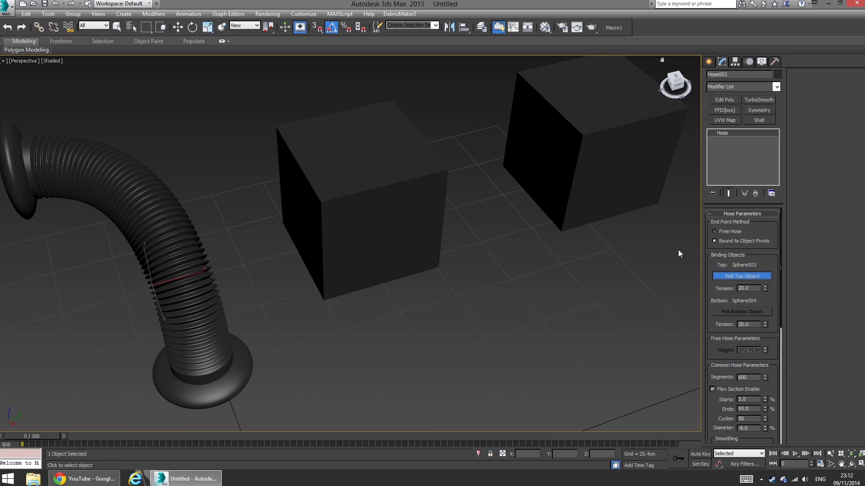
pyautogui.click(318, 161)
pyautogui.click(751, 312)
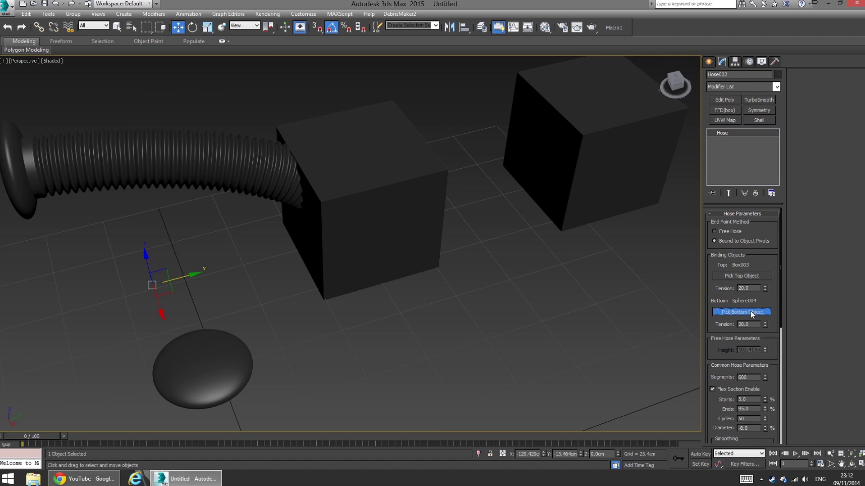
pyautogui.click(570, 209)
pyautogui.keyDown('alt'); pyautogui.moveTo(512, 234); pyautogui.dragTo(442, 242, button='middle'); pyautogui.keyUp('alt')
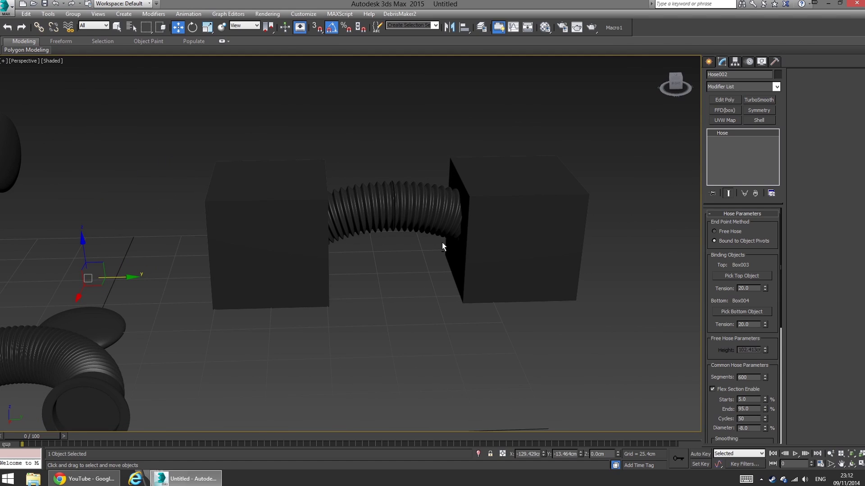
# Step: Move the cloned box above the other box, raising it to about 165 cm along Z
pyautogui.click(527, 186)
pyautogui.moveTo(518, 259); pyautogui.dragTo(310, 97)
pyautogui.keyDown('alt'); pyautogui.moveTo(309, 96); pyautogui.dragTo(370, 146, button='middle'); pyautogui.keyUp('alt')
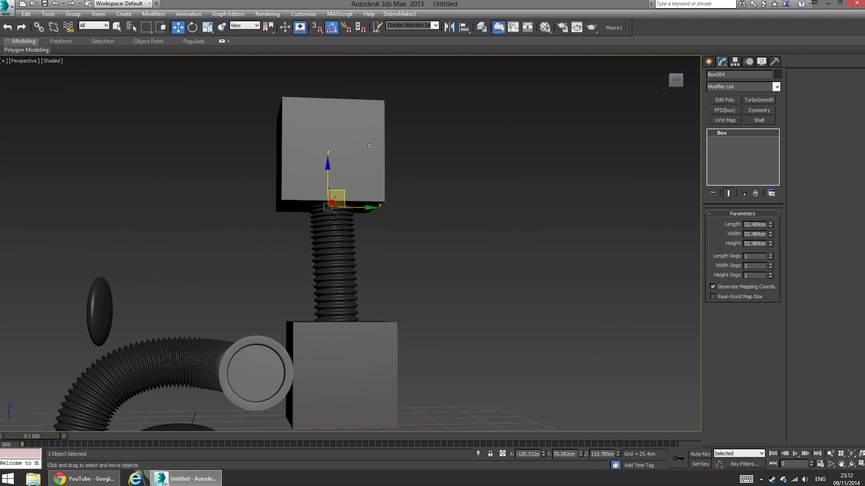
pyautogui.moveTo(351, 196); pyautogui.dragTo(337, 152)
pyautogui.moveTo(338, 151)
pyautogui.keyDown('alt'); pyautogui.mouseDown(button='middle')
pyautogui.moveTo(297, 195)
pyautogui.moveTo(325, 156)
pyautogui.moveTo(315, 178)
pyautogui.moveTo(327, 209)
pyautogui.moveTo(340, 163)
pyautogui.mouseUp(button='middle'); pyautogui.keyUp('alt')
pyautogui.scroll(-2, 315, 177)
pyautogui.keyDown('alt'); pyautogui.moveTo(349, 197); pyautogui.dragTo(346, 178, button='middle'); pyautogui.keyUp('alt')
pyautogui.scroll(1, 340, 210)
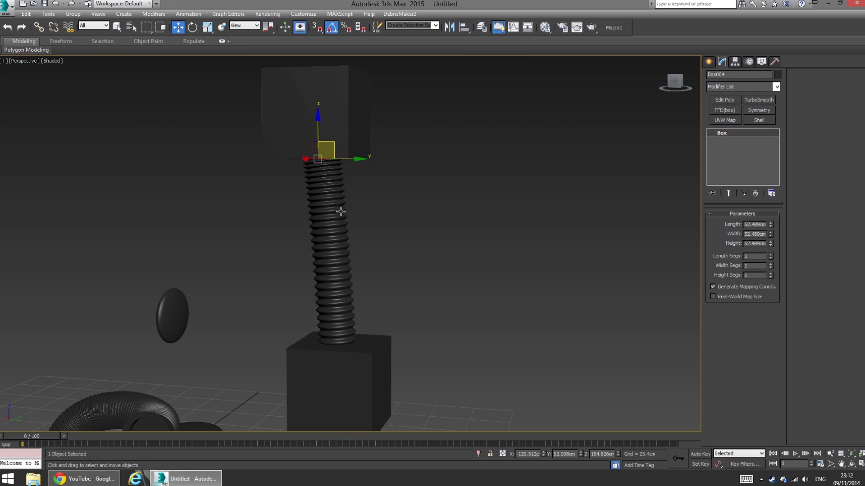
# Step: Display the viewport in wireframe and raise the lower box to about 25 cm along Z
pyautogui.moveTo(339, 218); pyautogui.dragTo(377, 228, button='middle')
pyautogui.click(404, 158)
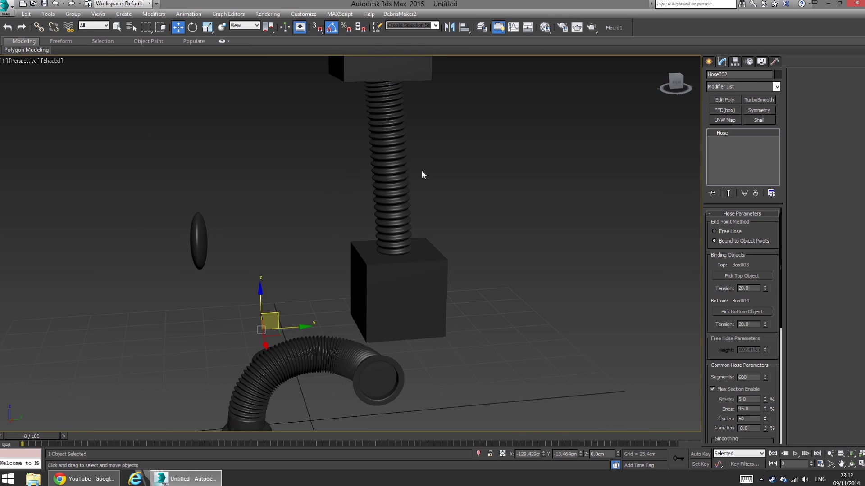
pyautogui.keyDown('alt'); pyautogui.moveTo(422, 172); pyautogui.dragTo(492, 217, button='middle'); pyautogui.keyUp('alt')
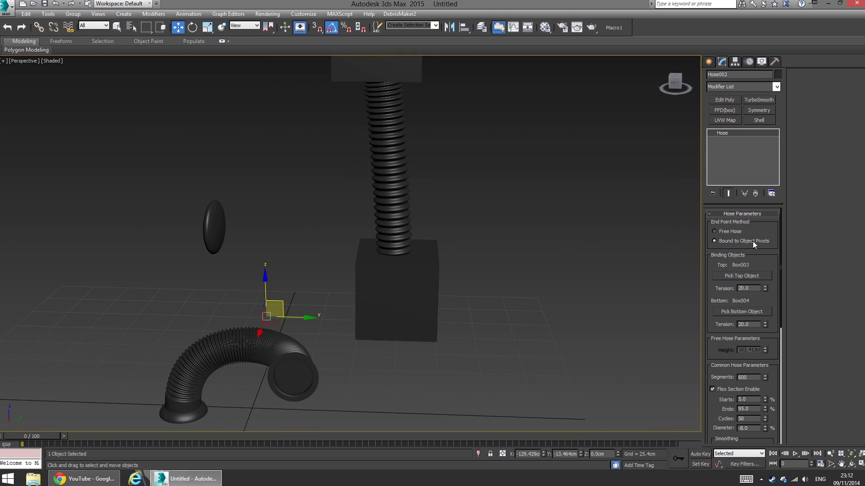
pyautogui.moveTo(557, 269)
pyautogui.keyDown('alt'); pyautogui.mouseDown(button='middle')
pyautogui.moveTo(435, 284)
pyautogui.moveTo(392, 141)
pyautogui.moveTo(370, 119)
pyautogui.moveTo(409, 127)
pyautogui.moveTo(367, 138)
pyautogui.moveTo(376, 164)
pyautogui.moveTo(423, 155)
pyautogui.moveTo(382, 176)
pyautogui.moveTo(378, 189)
pyautogui.moveTo(359, 188)
pyautogui.moveTo(422, 325)
pyautogui.mouseUp(button='middle'); pyautogui.keyUp('alt')
pyautogui.click(369, 118)
pyautogui.press('F3')
pyautogui.click(392, 299)
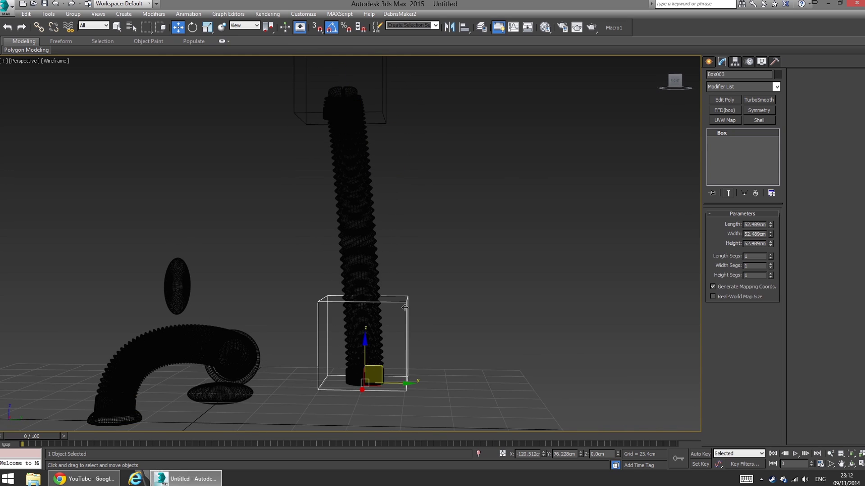
pyautogui.moveTo(330, 377); pyautogui.dragTo(331, 337)
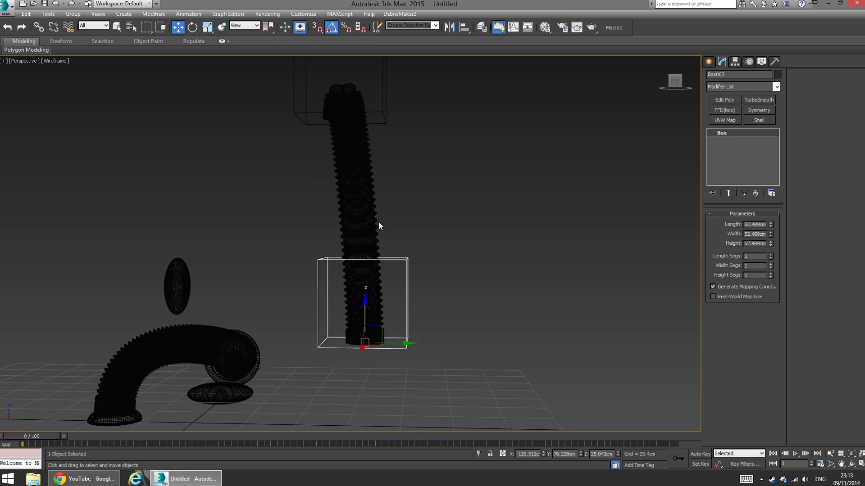
# Step: Move the upper box along Y to about 169 cm so it is offset from the lower box
pyautogui.click(375, 114)
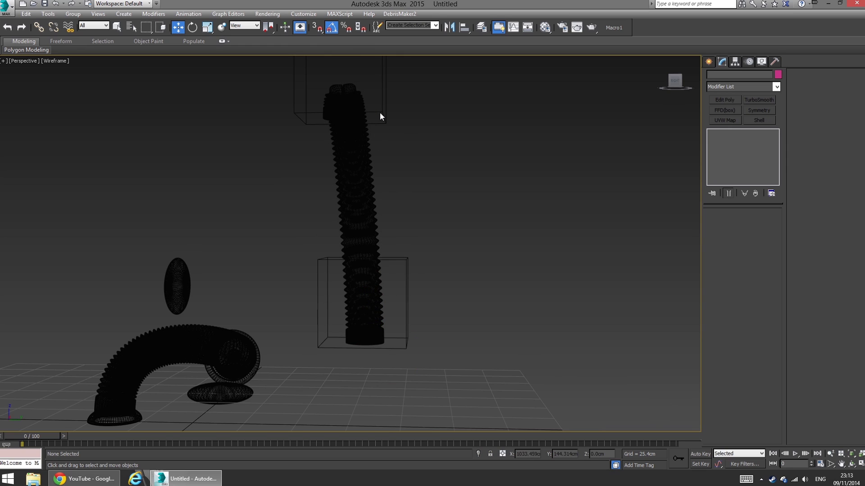
pyautogui.click(380, 116)
pyautogui.keyDown('alt'); pyautogui.moveTo(380, 116); pyautogui.dragTo(380, 243, button='middle'); pyautogui.keyUp('alt')
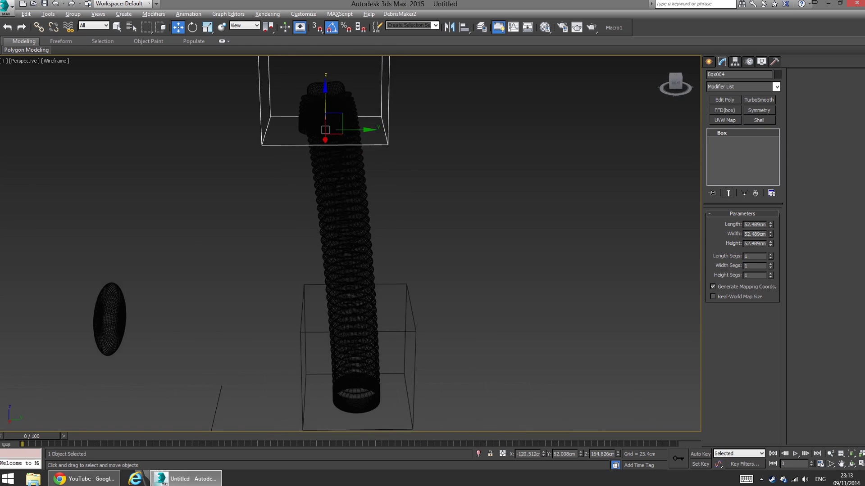
pyautogui.moveTo(380, 205)
pyautogui.keyDown('alt'); pyautogui.mouseDown(button='middle')
pyautogui.moveTo(450, 203)
pyautogui.moveTo(372, 201)
pyautogui.mouseUp(button='middle'); pyautogui.keyUp('alt')
pyautogui.moveTo(367, 140); pyautogui.dragTo(606, 166)
pyautogui.scroll(1, 550, 182)
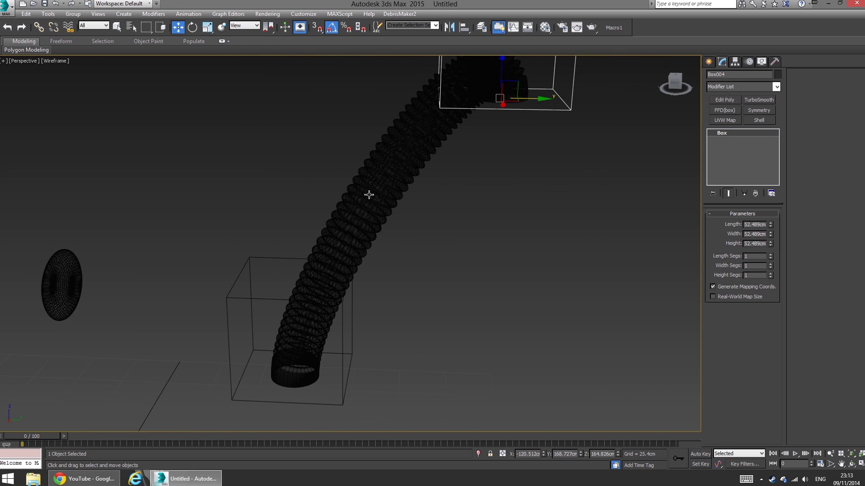
pyautogui.keyDown('alt'); pyautogui.moveTo(369, 194); pyautogui.dragTo(442, 247, button='middle'); pyautogui.keyUp('alt')
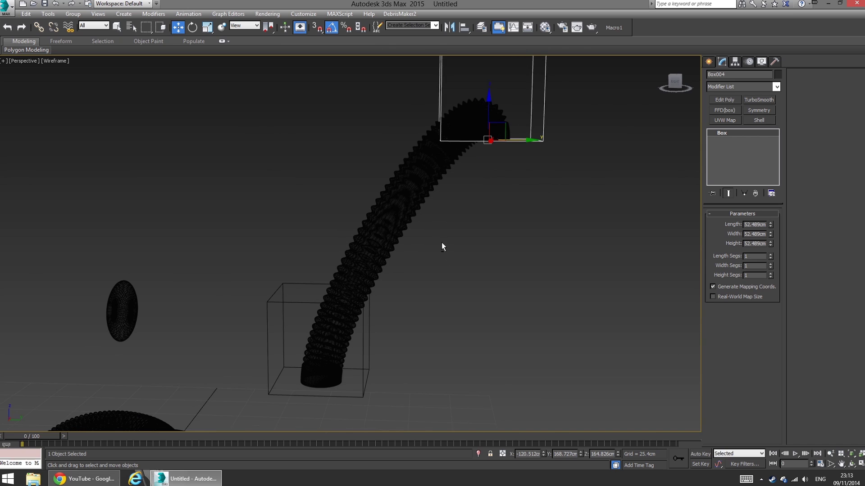
pyautogui.keyDown('alt'); pyautogui.moveTo(461, 200); pyautogui.dragTo(448, 215, button='middle'); pyautogui.keyUp('alt')
# Step: Rotate only the upper box's pivot by 180° about X so the hose leaves from its underside
pyautogui.click(735, 62)
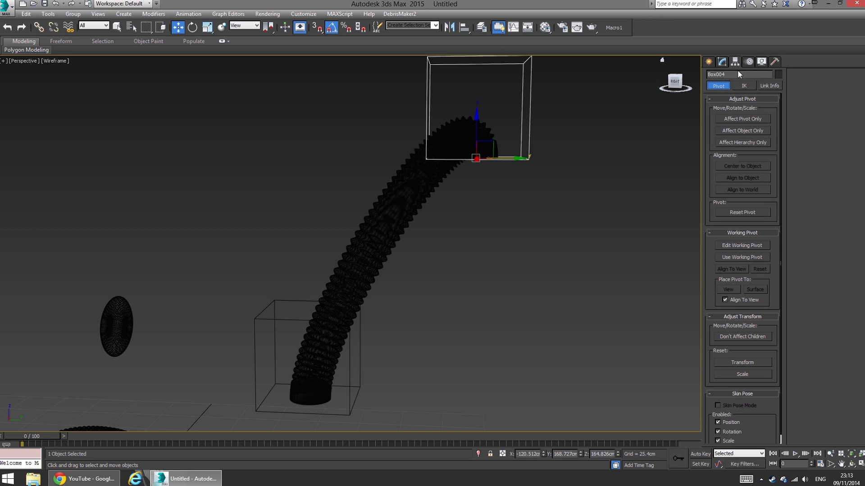
pyautogui.click(757, 116)
pyautogui.moveTo(495, 164); pyautogui.dragTo(479, 172, button='middle')
pyautogui.press('e')
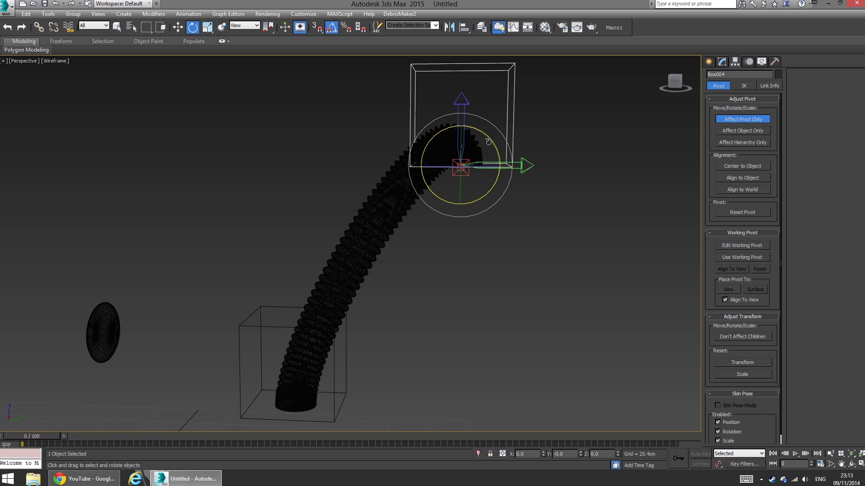
pyautogui.moveTo(488, 142); pyautogui.dragTo(382, 176)
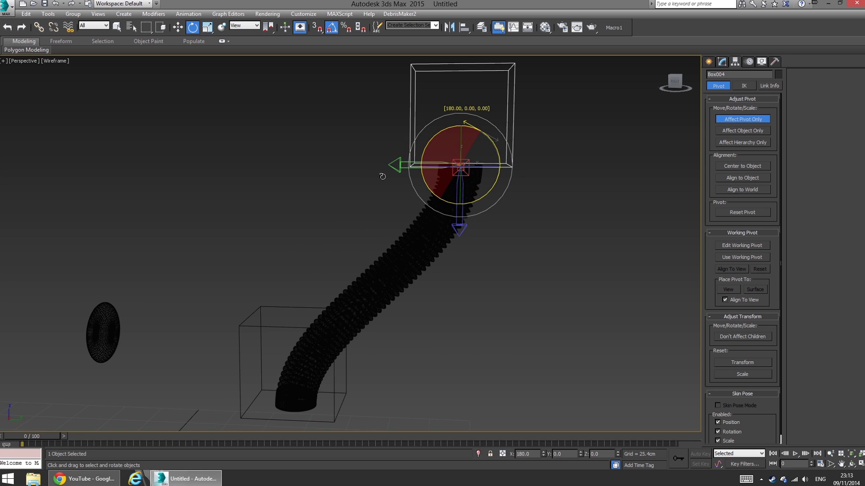
pyautogui.moveTo(437, 263); pyautogui.dragTo(472, 216, button='middle')
pyautogui.keyDown('alt'); pyautogui.moveTo(471, 216); pyautogui.dragTo(489, 216, button='middle'); pyautogui.keyUp('alt')
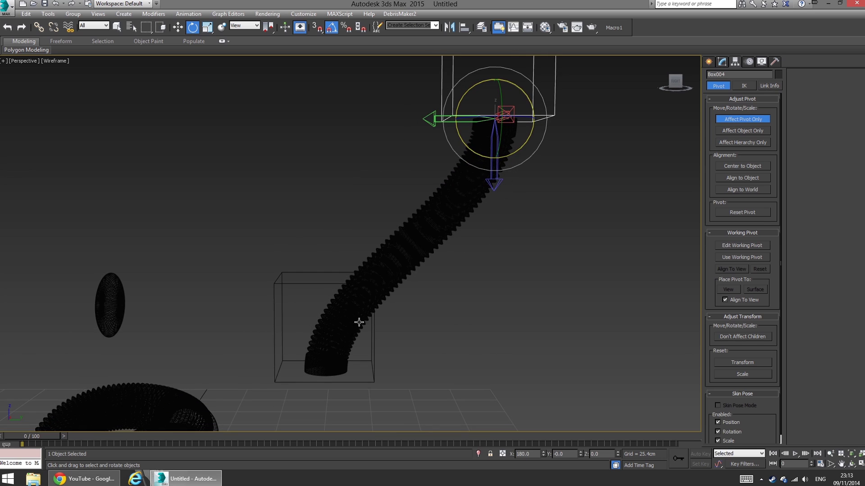
# Step: Raise only the lower box's pivot to its top face using snapping, at about 77.5 cm, and leave pivot editing
pyautogui.click(291, 287)
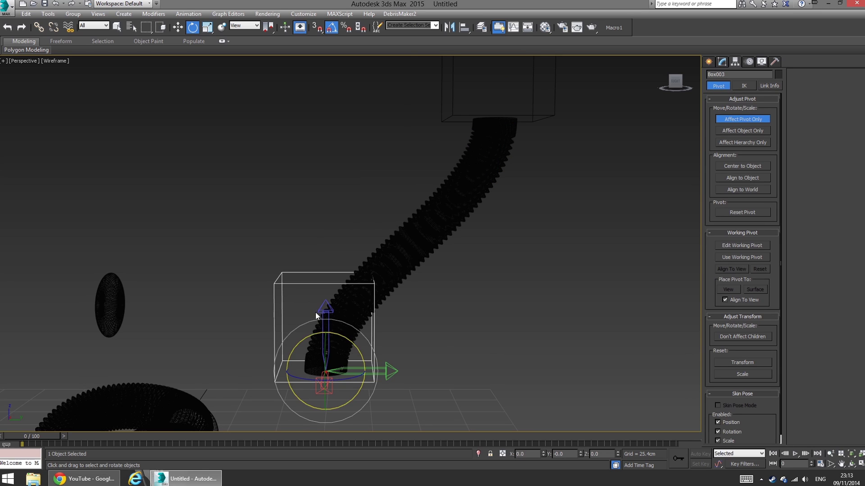
pyautogui.press('w')
pyautogui.press('s')
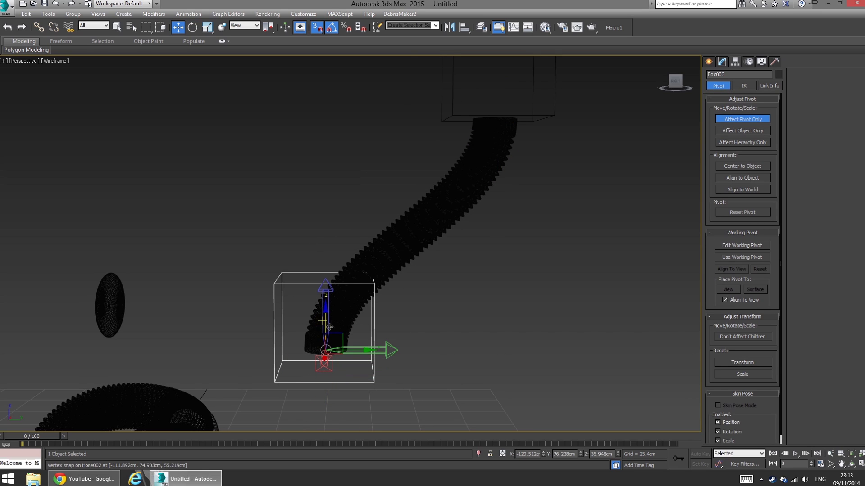
pyautogui.moveTo(332, 347); pyautogui.dragTo(280, 289)
pyautogui.moveTo(360, 182); pyautogui.dragTo(331, 247, button='middle')
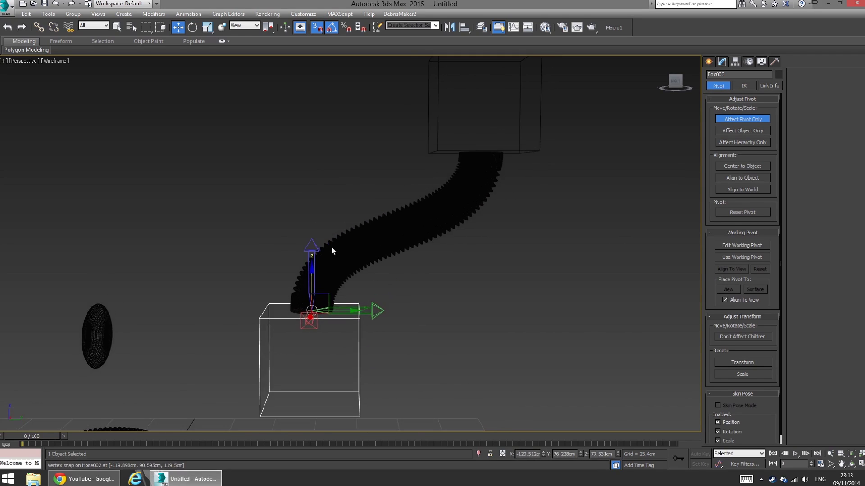
pyautogui.click(708, 62)
pyautogui.click(430, 307)
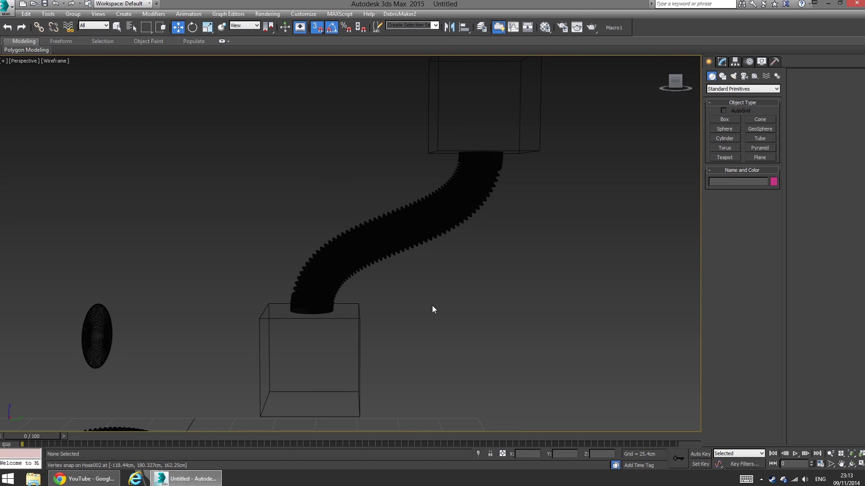
# Step: Return the viewport to shaded display and rotate the upper box 90° about Y so the hose enters its side
pyautogui.press('F3')
pyautogui.keyDown('alt'); pyautogui.moveTo(472, 277); pyautogui.dragTo(472, 193, button='middle'); pyautogui.keyUp('alt')
pyautogui.click(476, 153)
pyautogui.moveTo(494, 147); pyautogui.dragTo(93, 126)
pyautogui.moveTo(456, 104); pyautogui.dragTo(482, 198)
pyautogui.press('e')
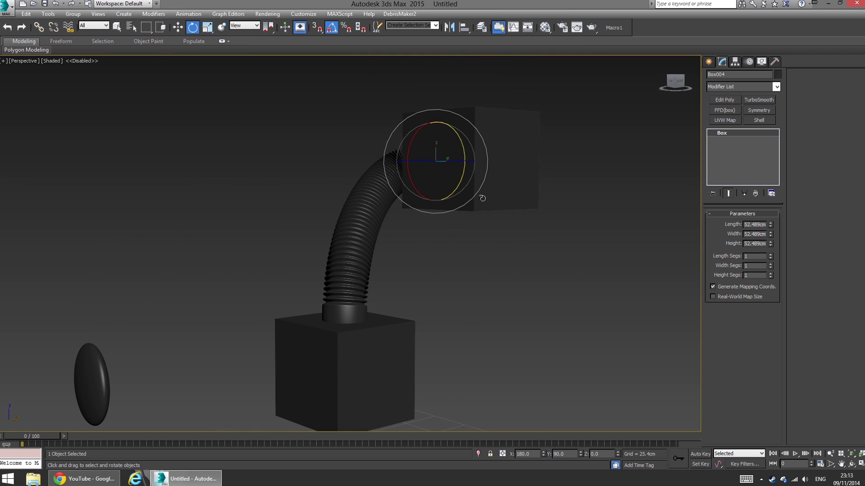
# Step: Move the upper box along X to about -68 cm, away from the lower box
pyautogui.keyDown('alt'); pyautogui.moveTo(482, 198); pyautogui.dragTo(425, 215, button='middle'); pyautogui.keyUp('alt')
pyautogui.press('w')
pyautogui.moveTo(424, 205); pyautogui.dragTo(520, 202)
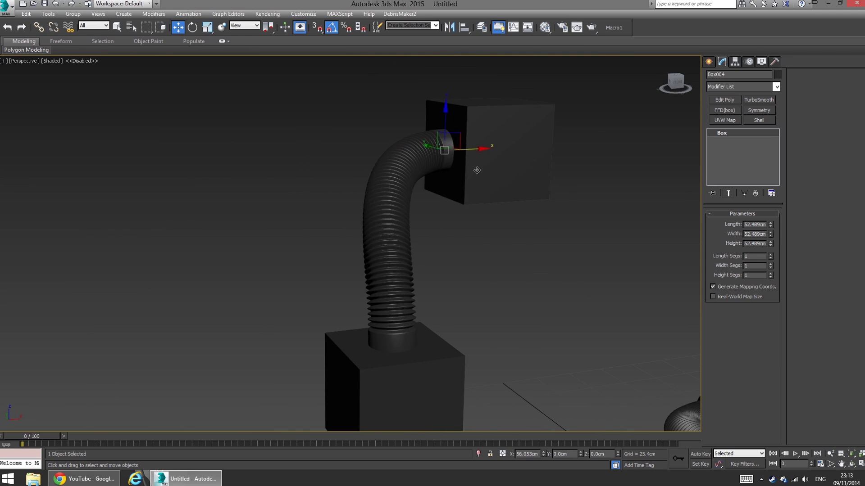
pyautogui.keyDown('alt'); pyautogui.moveTo(520, 202); pyautogui.dragTo(478, 205, button='middle'); pyautogui.keyUp('alt')
# Step: Raise the top box of the other, straight hose to about 96 cm along Z to stretch its coils
pyautogui.scroll(-4, 556, 199)
pyautogui.keyDown('alt'); pyautogui.moveTo(525, 187); pyautogui.dragTo(212, 270, button='middle'); pyautogui.keyUp('alt')
pyautogui.scroll(-3, 377, 268)
pyautogui.moveTo(377, 268); pyautogui.dragTo(327, 236, button='middle')
pyautogui.scroll(3, 326, 237)
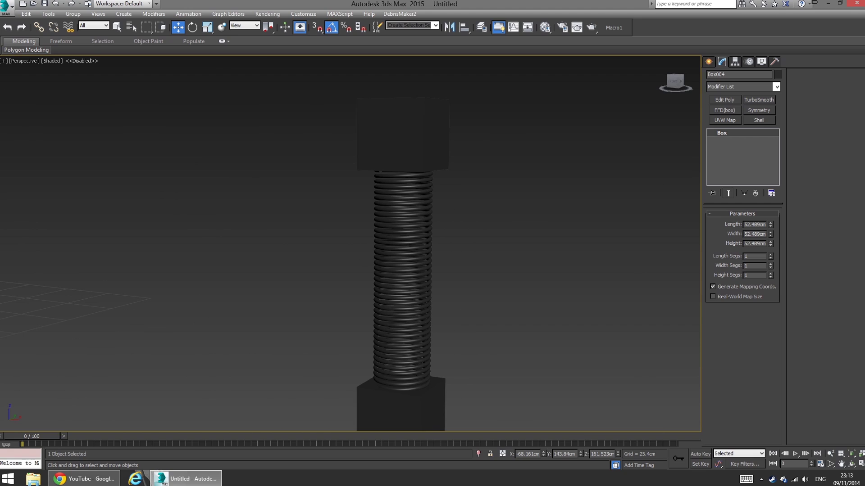
pyautogui.click(432, 158)
pyautogui.scroll(-3, 433, 158)
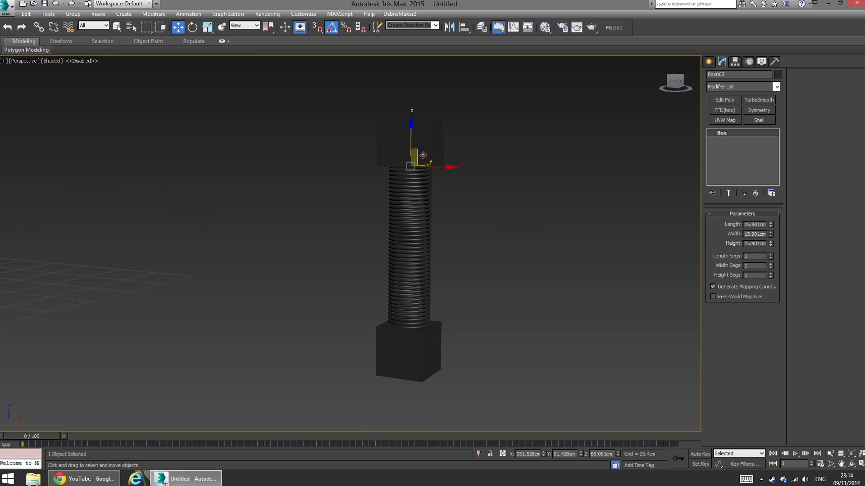
pyautogui.moveTo(413, 140); pyautogui.dragTo(419, 44)
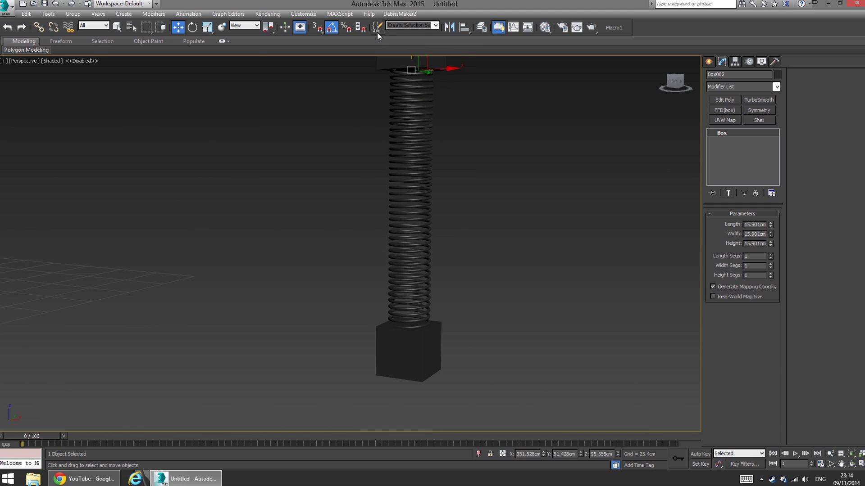
pyautogui.moveTo(372, 114); pyautogui.dragTo(410, 204, button='middle')
pyautogui.scroll(-2, 409, 204)
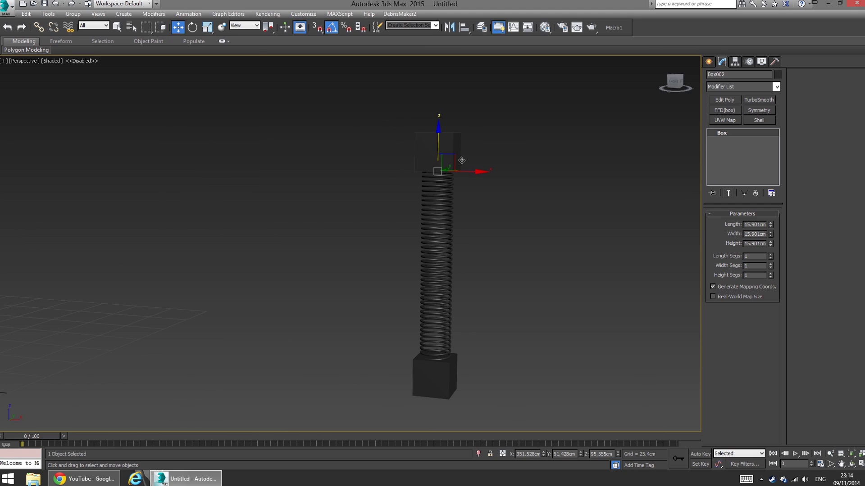
# Step: Switch the geometry creation category to Dynamics Objects
pyautogui.moveTo(461, 160); pyautogui.dragTo(559, 120)
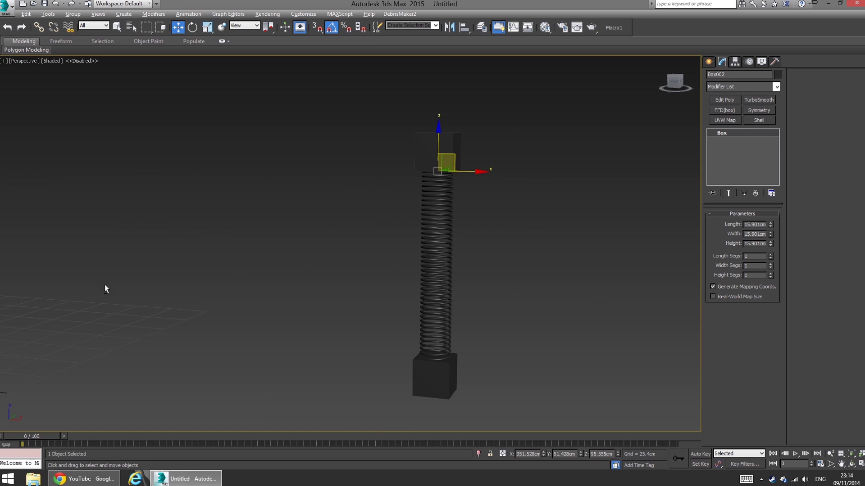
pyautogui.moveTo(105, 288); pyautogui.dragTo(540, 297, button='middle')
pyautogui.scroll(-4, 288, 288)
pyautogui.keyDown('alt'); pyautogui.moveTo(293, 284); pyautogui.dragTo(245, 301, button='middle'); pyautogui.keyUp('alt')
pyautogui.moveTo(551, 292); pyautogui.dragTo(352, 308, button='middle')
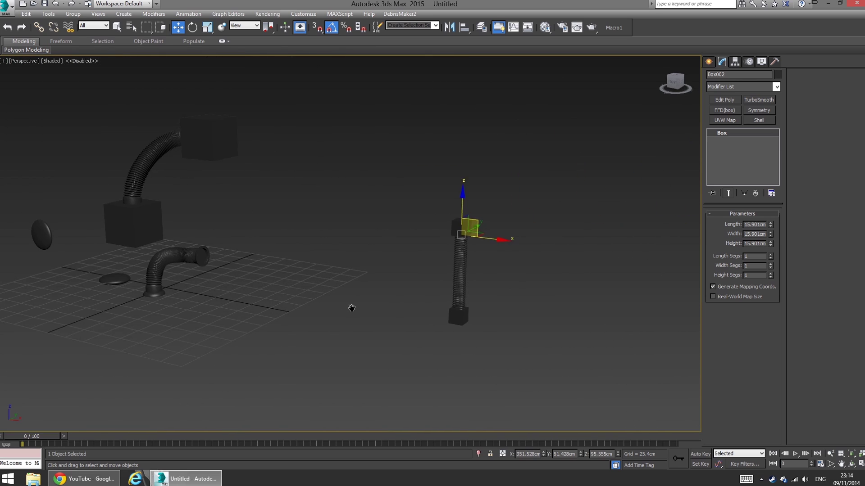
pyautogui.scroll(2, 361, 293)
pyautogui.click(709, 61)
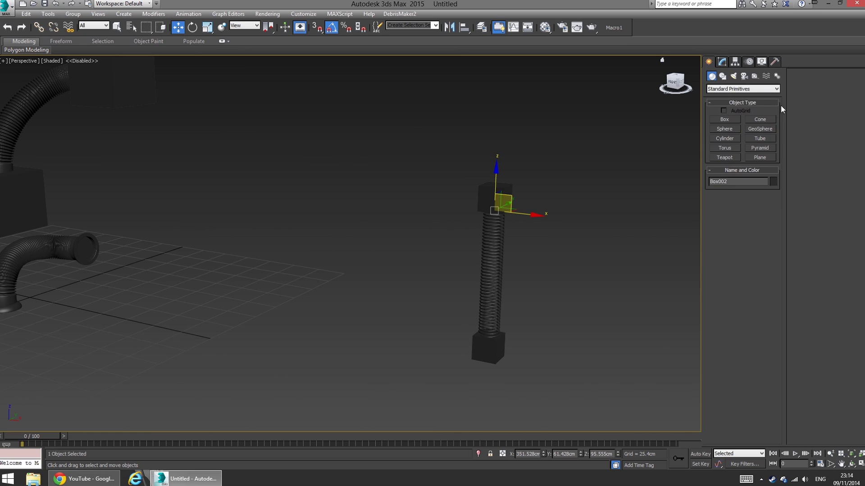
pyautogui.click(745, 89)
pyautogui.click(739, 100)
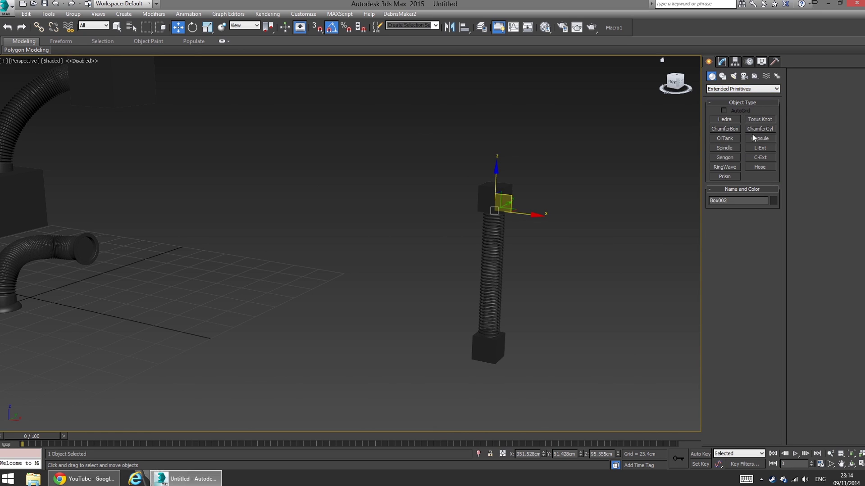
pyautogui.click(747, 89)
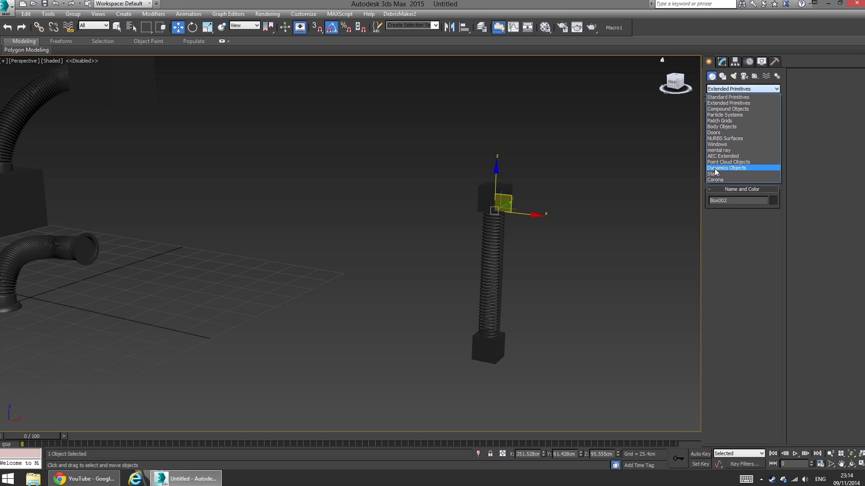
pyautogui.click(734, 168)
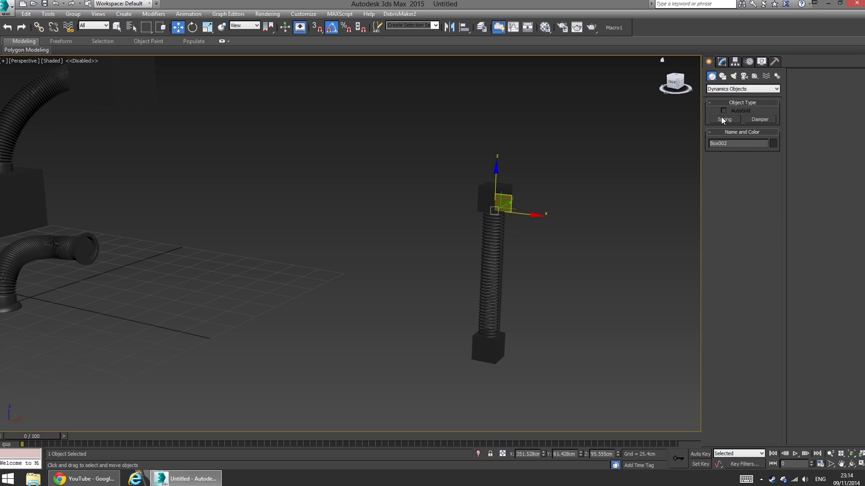
# Step: Create a damper in the empty space between the hoses, about 69 cm in main diameter and about 164 cm in pin-to-pin height
pyautogui.click(759, 120)
pyautogui.moveTo(307, 338); pyautogui.dragTo(333, 353)
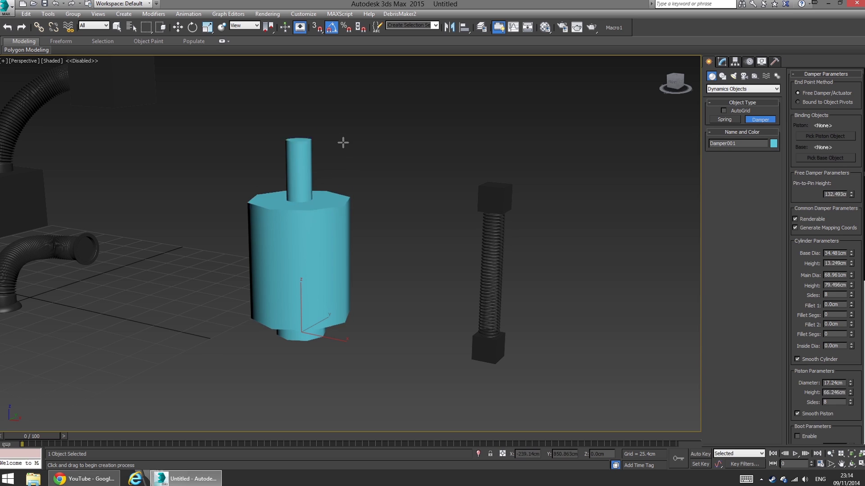
pyautogui.click(358, 129)
pyautogui.moveTo(355, 220); pyautogui.dragTo(421, 284, button='middle')
pyautogui.keyDown('alt'); pyautogui.moveTo(390, 222); pyautogui.dragTo(416, 222, button='middle'); pyautogui.keyUp('alt')
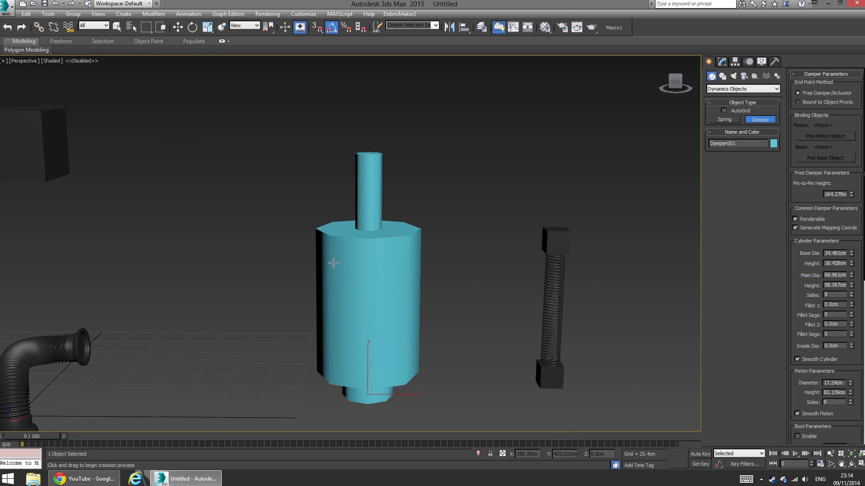
pyautogui.keyDown('alt'); pyautogui.moveTo(381, 366); pyautogui.dragTo(378, 366, button='middle'); pyautogui.keyUp('alt')
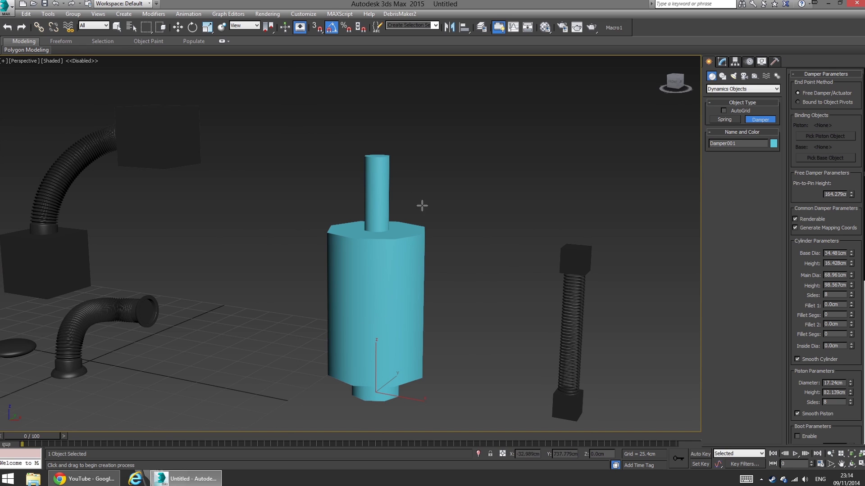
# Step: Delete the trial damper from the scene
pyautogui.moveTo(289, 267); pyautogui.dragTo(214, 181, button='middle')
pyautogui.scroll(-2, 350, 192)
pyautogui.press('w')
pyautogui.press('Delete')
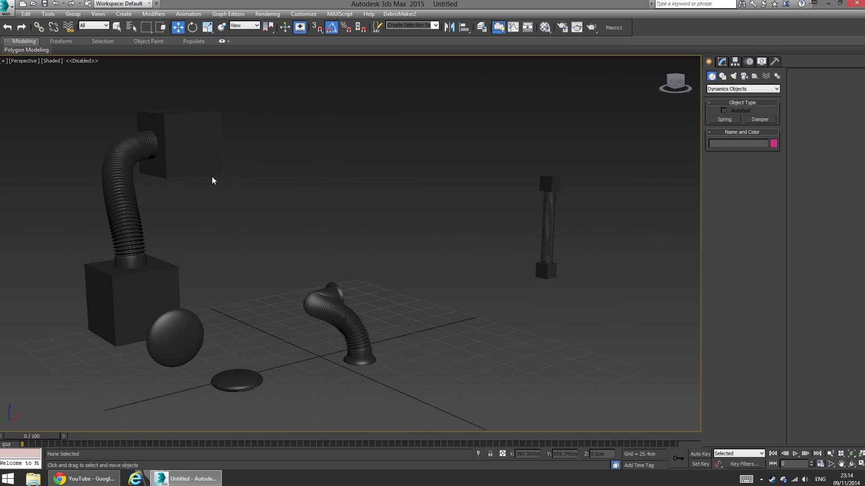
# Step: Select the upper box of the large bent hose and try moving it to flex the hose
pyautogui.click(215, 158)
pyautogui.moveTo(215, 159); pyautogui.dragTo(249, 147)
pyautogui.keyDown('alt'); pyautogui.moveTo(372, 150); pyautogui.dragTo(308, 230, button='middle'); pyautogui.keyUp('alt')
pyautogui.moveTo(256, 149); pyautogui.dragTo(186, 181)
pyautogui.keyDown('alt'); pyautogui.moveTo(202, 213); pyautogui.dragTo(268, 247, button='middle'); pyautogui.keyUp('alt')
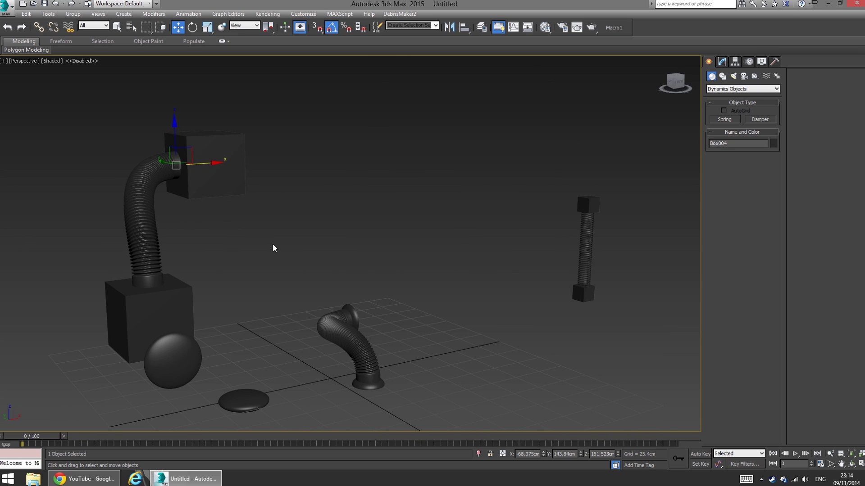